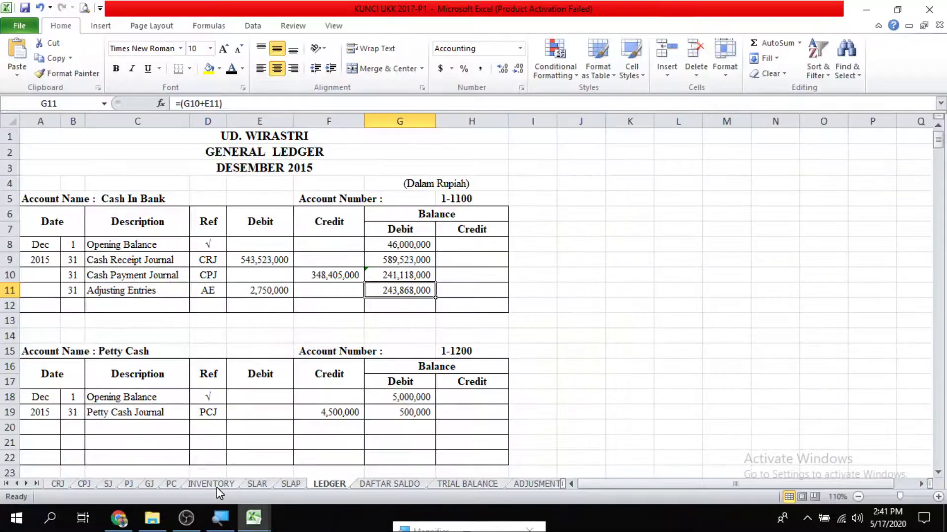
Step: Open the CLOSING ENTRIES sheet and review the closing entries from Sales down to the capital transfer
left_click(37, 483)
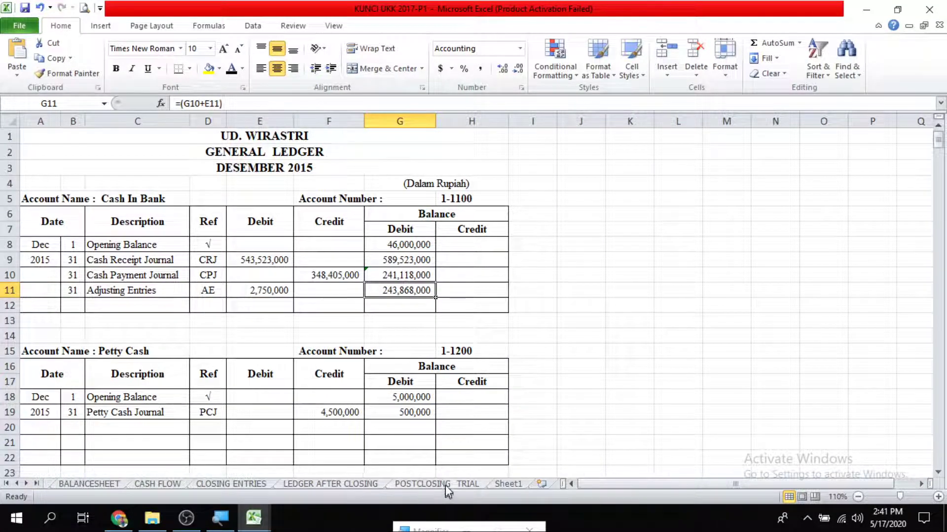
left_click(218, 485)
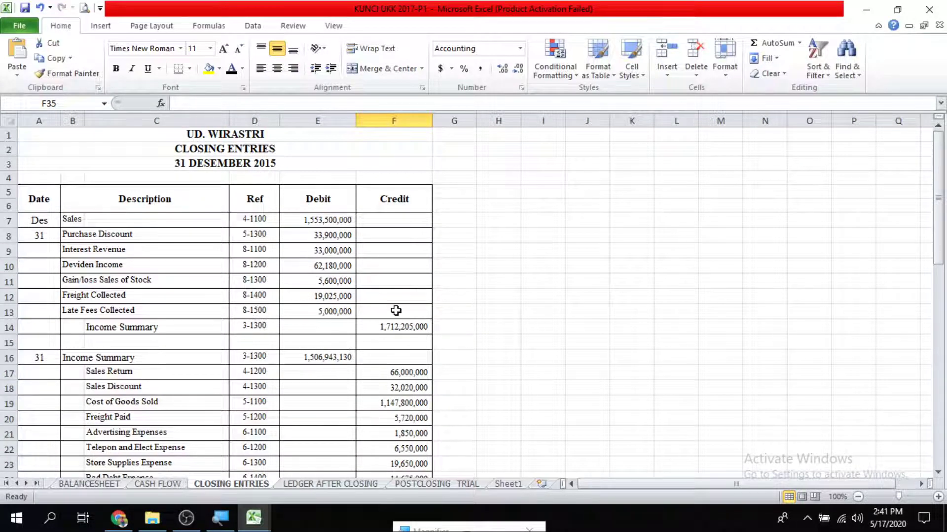
scroll(271, 326, "down", 10)
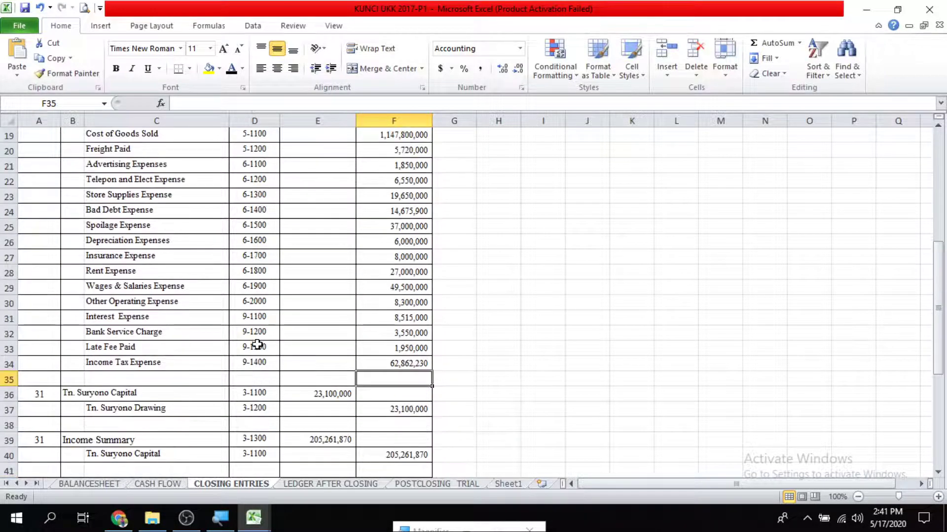
scroll(256, 341, "up", 10)
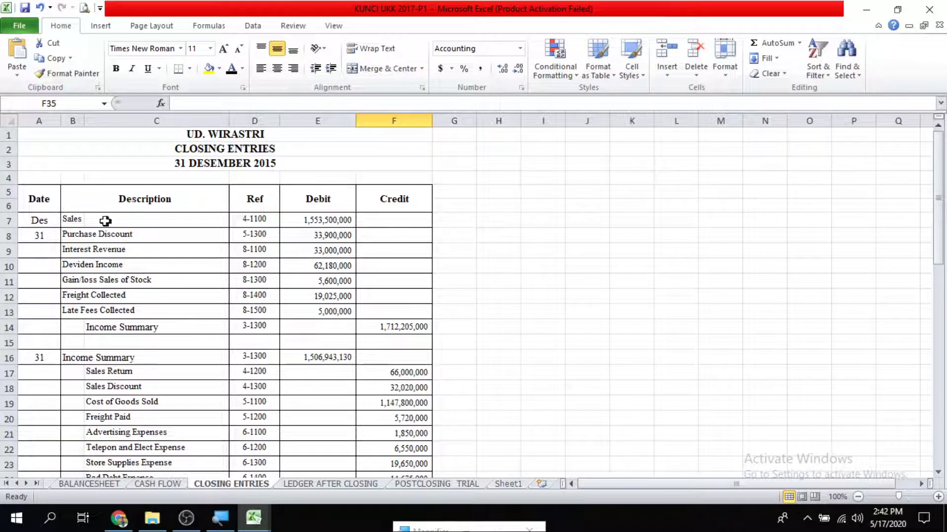
Step: Highlight the closing entries from the Sales line through the Telepon and Elect Expense line, B7:F22
left_click_drag(95, 221, 317, 251)
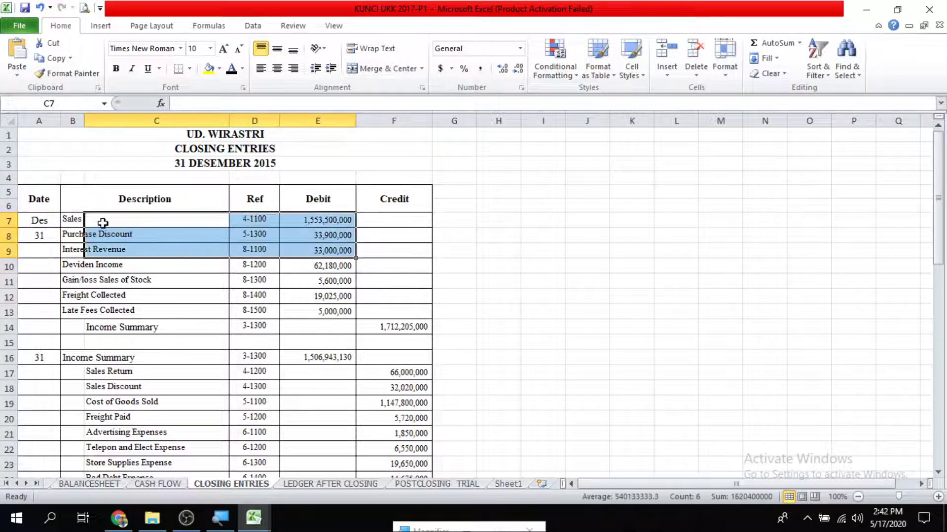
left_click(96, 222)
left_click_drag(70, 217, 375, 464)
scroll(296, 305, "up", 4)
left_click(227, 265)
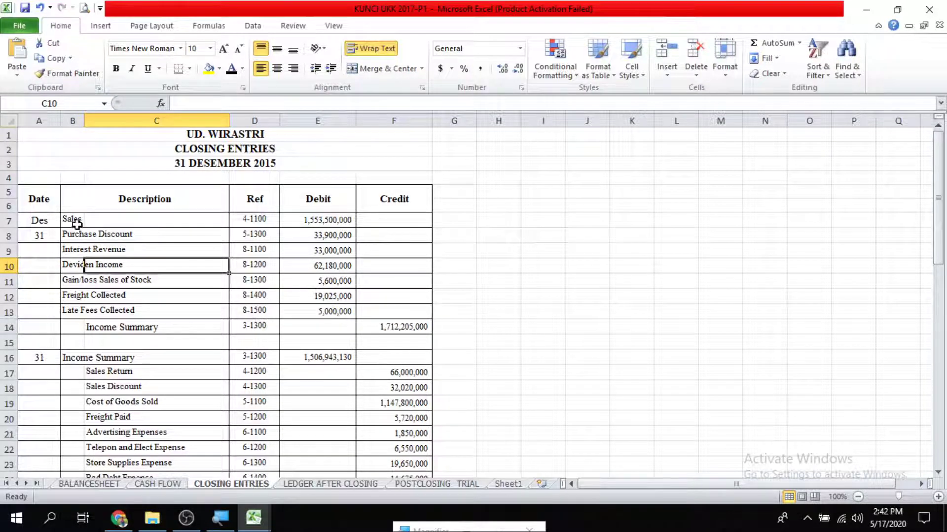
left_click_drag(74, 220, 406, 448)
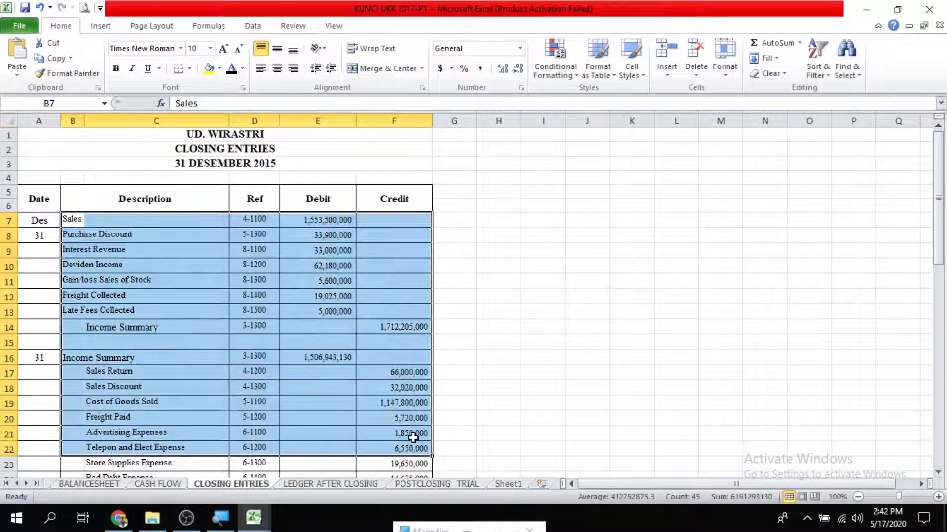
Step: View the ADJUSMENT sheet and look over the first accounts of the LEDGER sheet
left_click(7, 485)
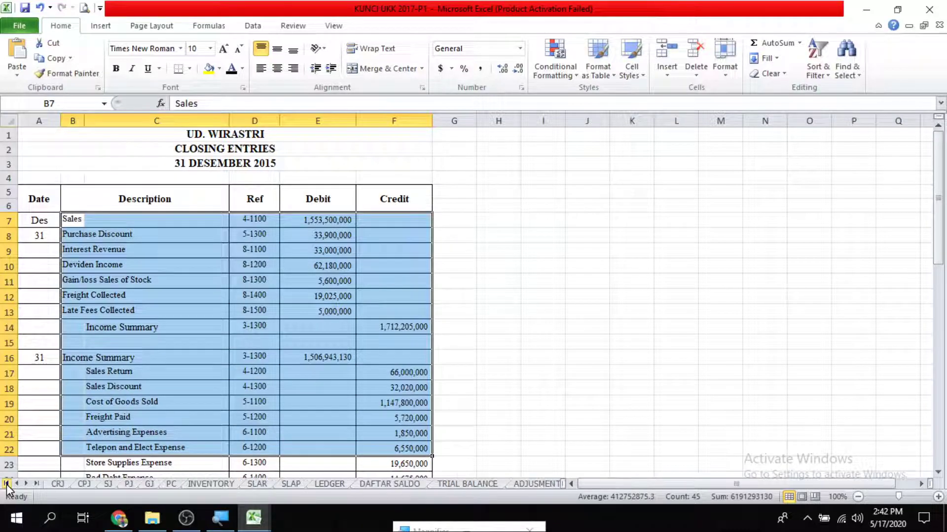
left_click(533, 484)
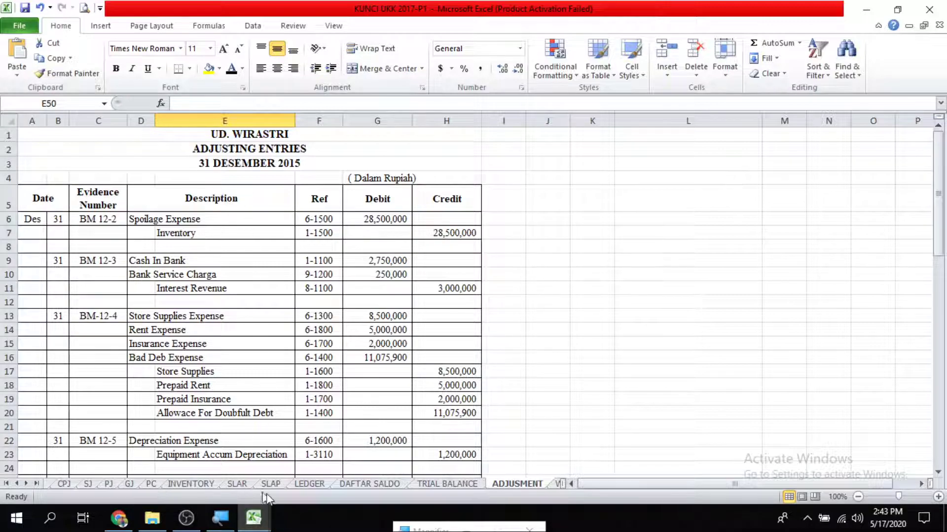
left_click(315, 485)
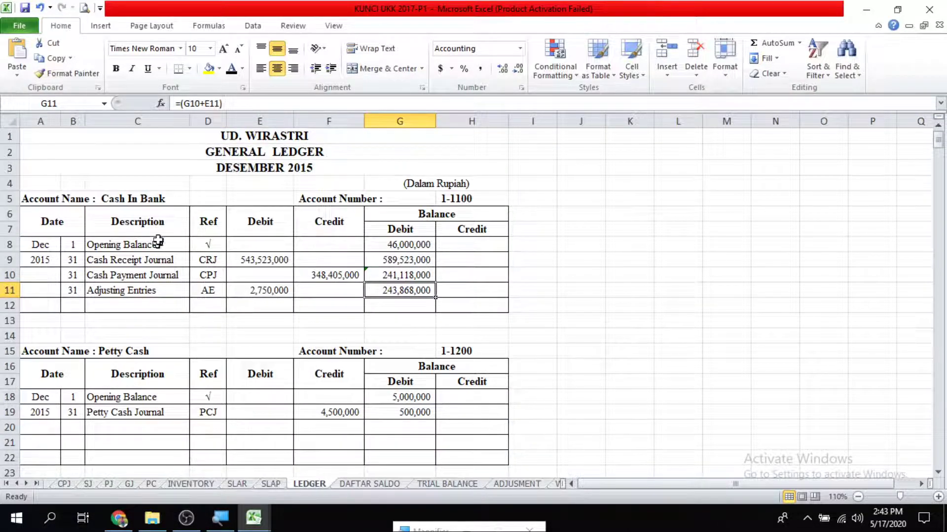
scroll(148, 197, "down", 4)
scroll(148, 231, "down", 6)
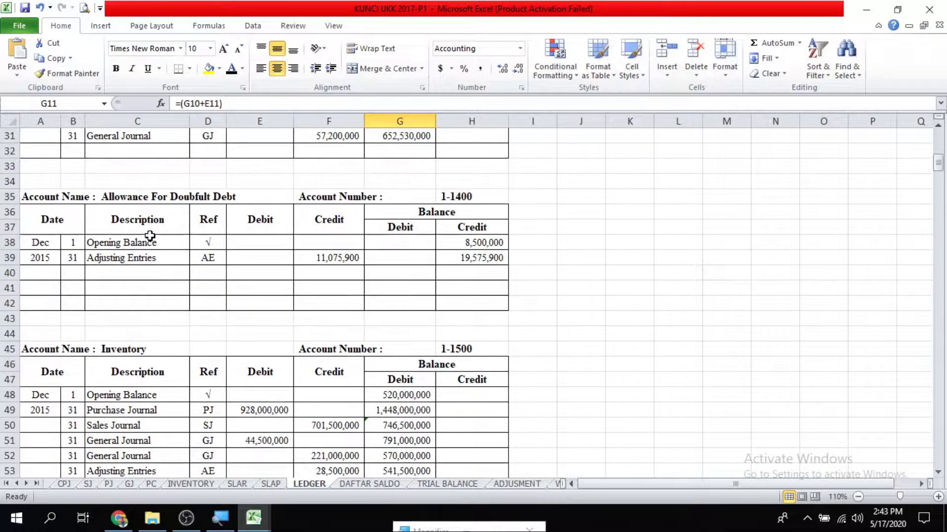
scroll(149, 235, "up", 10)
scroll(150, 236, "down", 3)
scroll(152, 276, "up", 3)
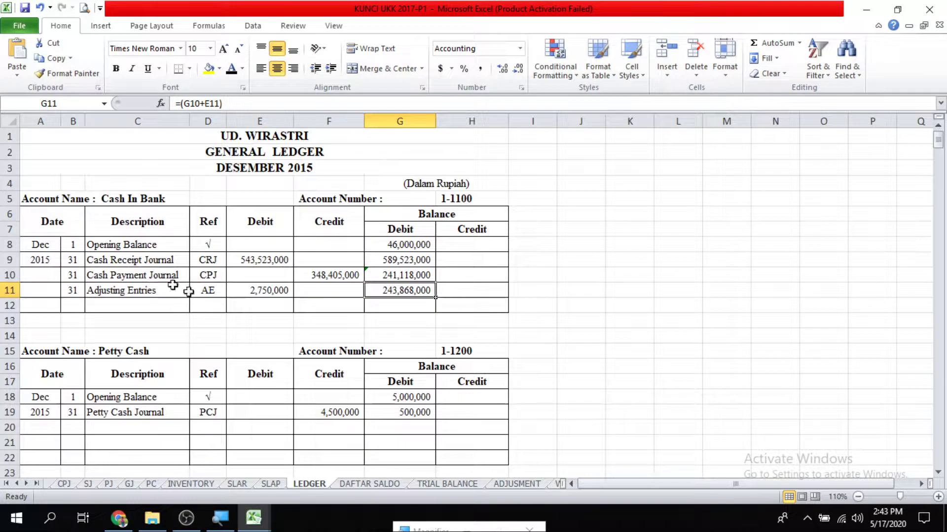
Step: Highlight the Spoilage Expense line of adjusting entry BM 12-2 and locate the Spoilage Expense account in the LEDGER sheet
left_click(515, 484)
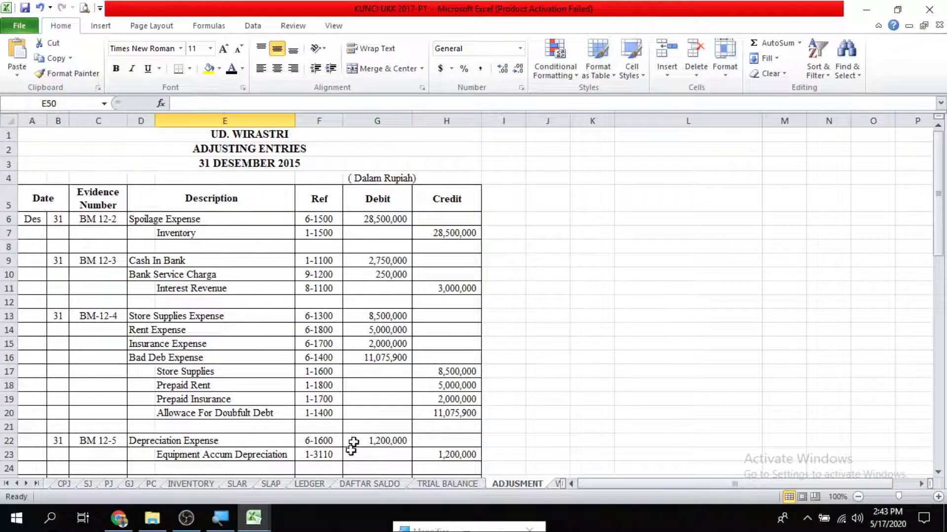
left_click_drag(158, 219, 441, 219)
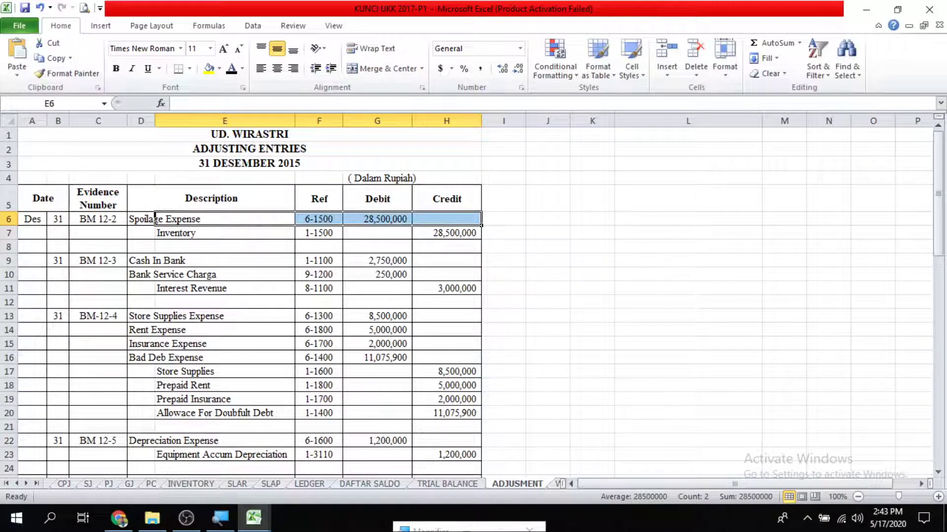
left_click(310, 484)
scroll(256, 395, "down", 9)
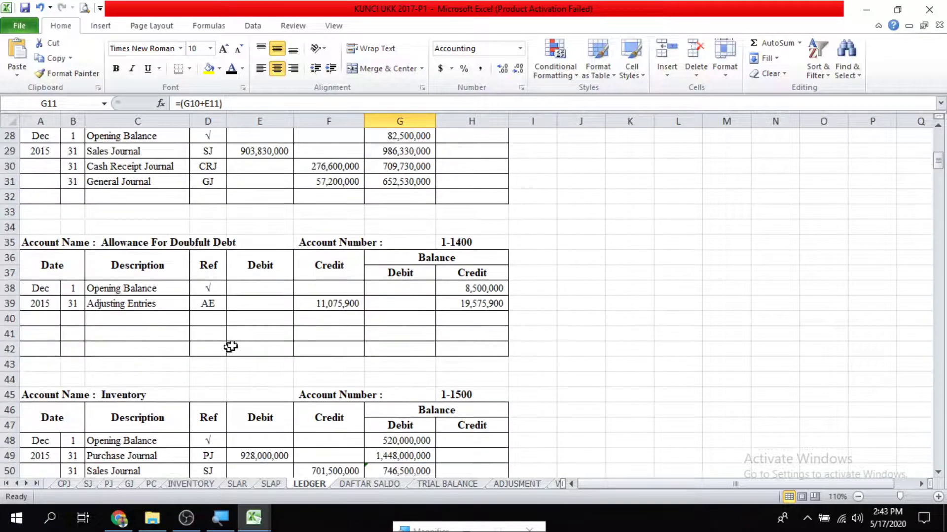
scroll(231, 347, "down", 20)
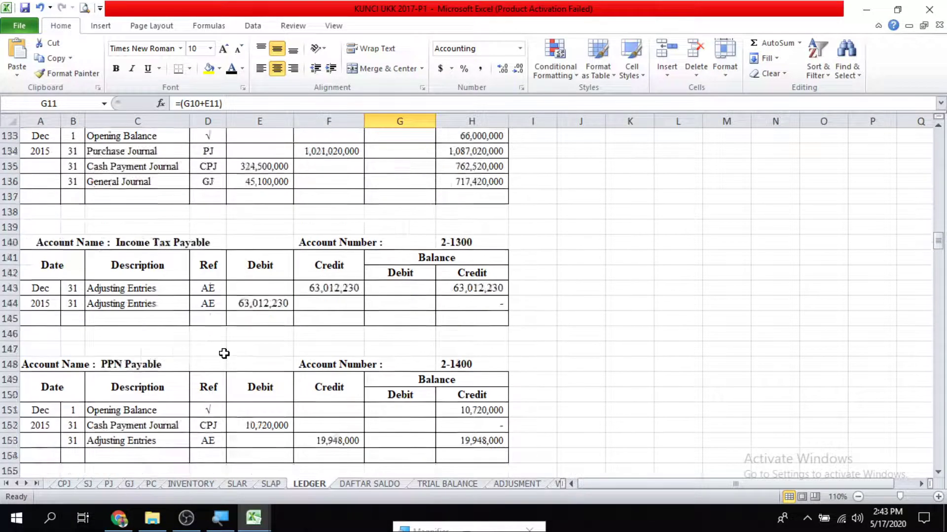
scroll(224, 353, "down", 20)
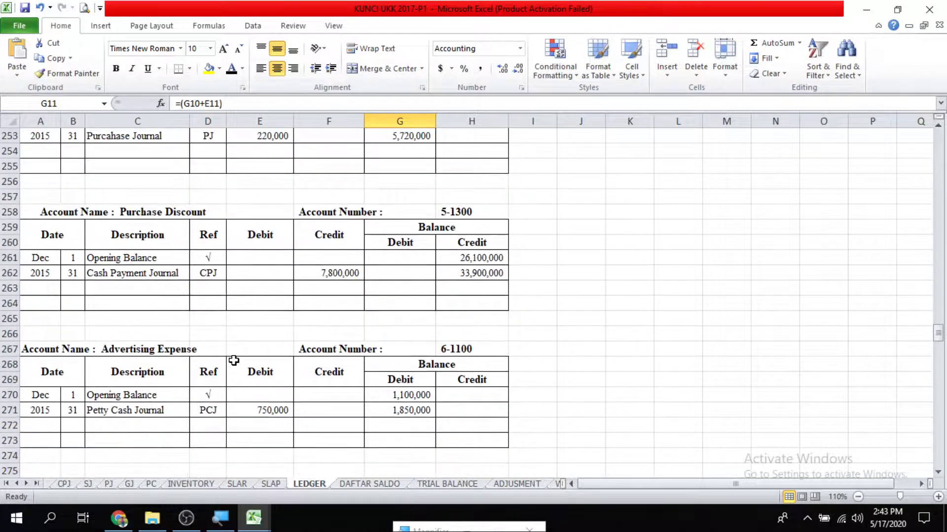
scroll(234, 360, "down", 13)
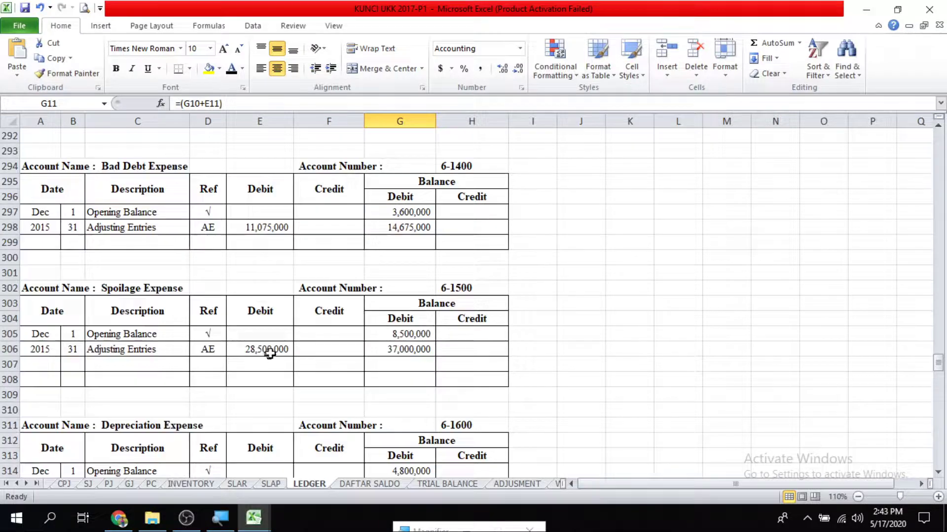
scroll(232, 353, "up", 1)
scroll(191, 353, "down", 1)
Step: Inspect the date, description, debit amount and balance formula in the Adjusting Entries row of the Spoilage Expense account
left_click(69, 351)
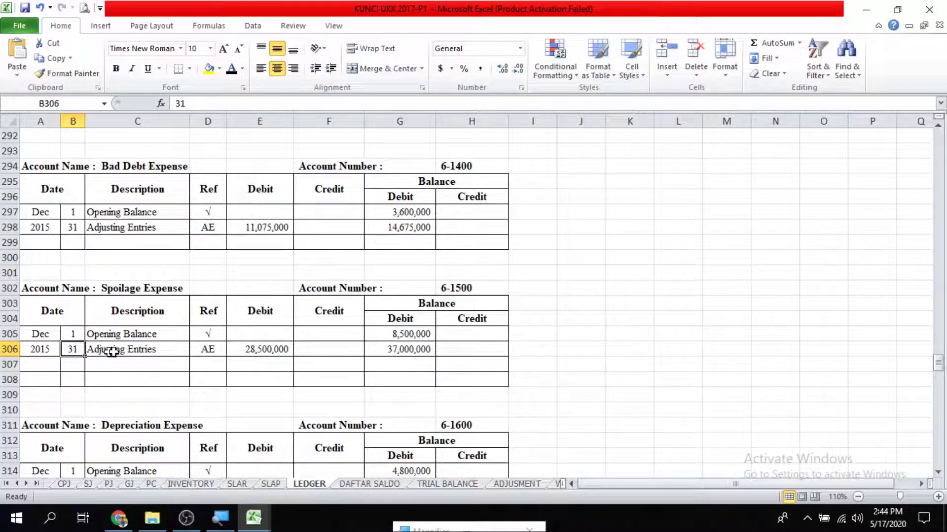
left_click(112, 352)
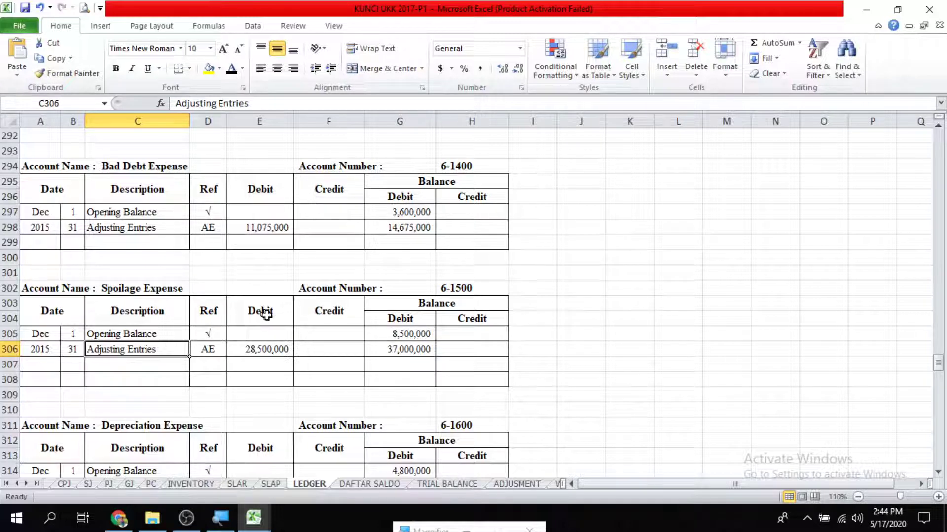
left_click(259, 351)
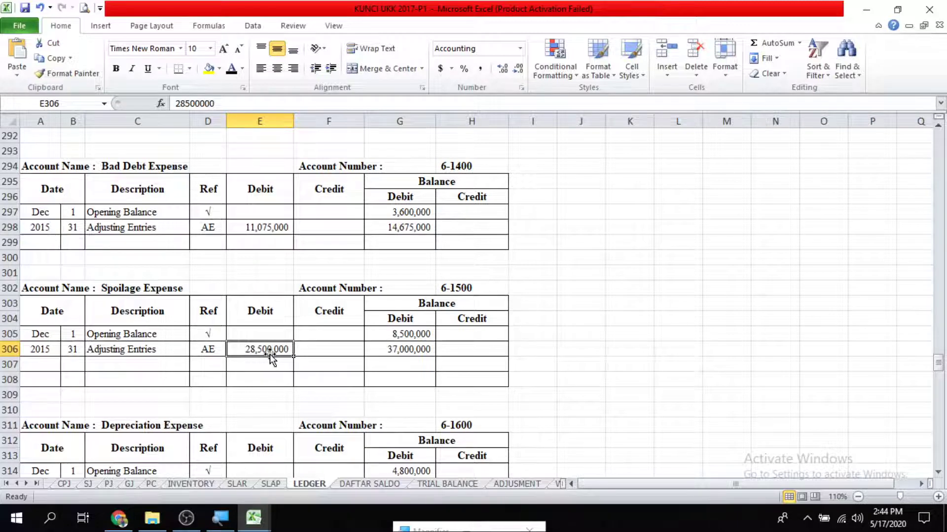
left_click(385, 350)
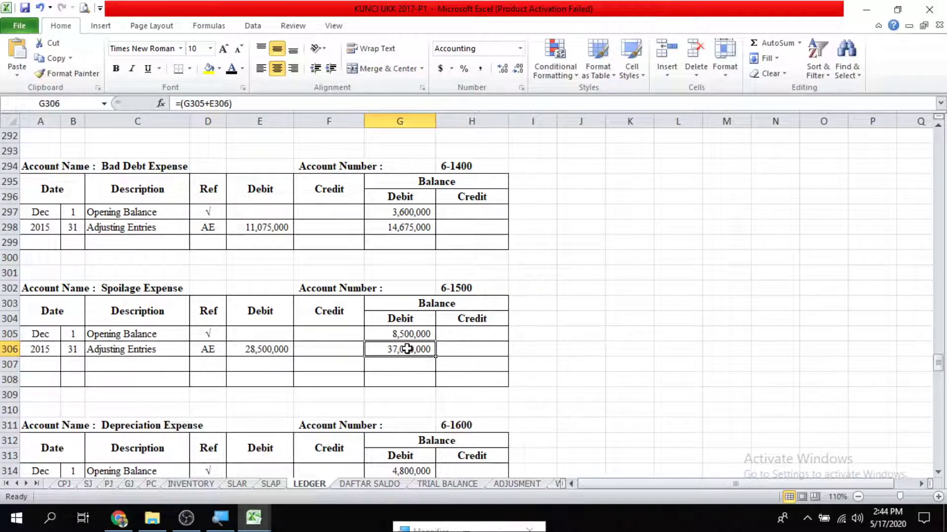
Step: Select the Inventory line of adjusting entry BM 12-2 and locate its Adjusting Entries row in the Inventory ledger account
left_click(508, 484)
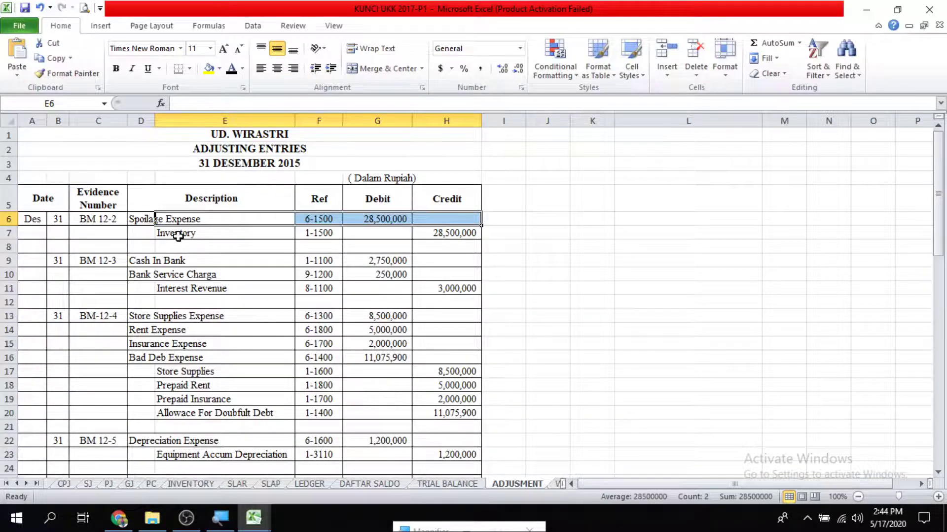
left_click(178, 234)
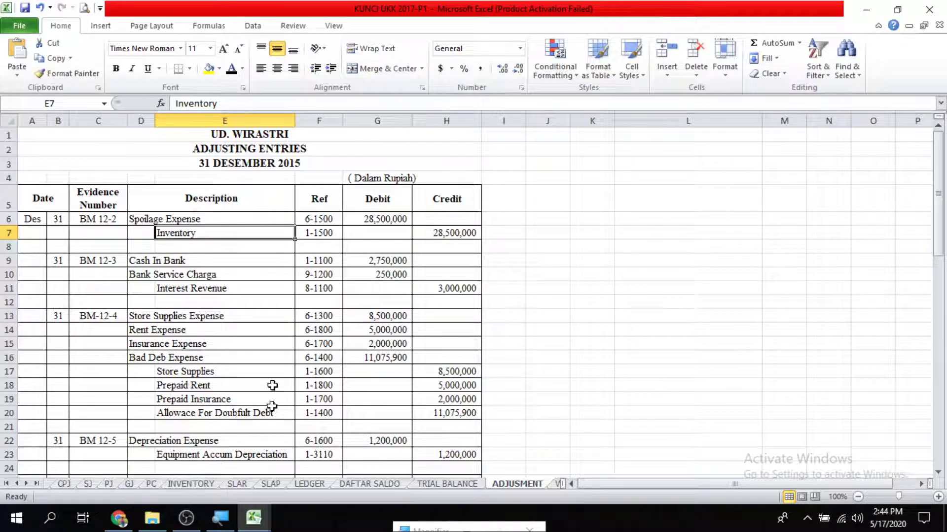
left_click(302, 485)
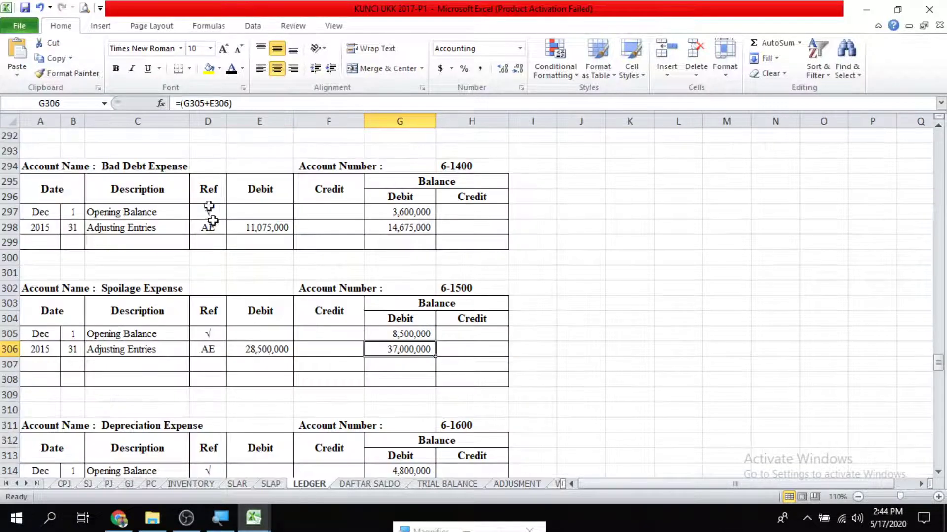
scroll(207, 204, "up", 20)
scroll(207, 189, "up", 20)
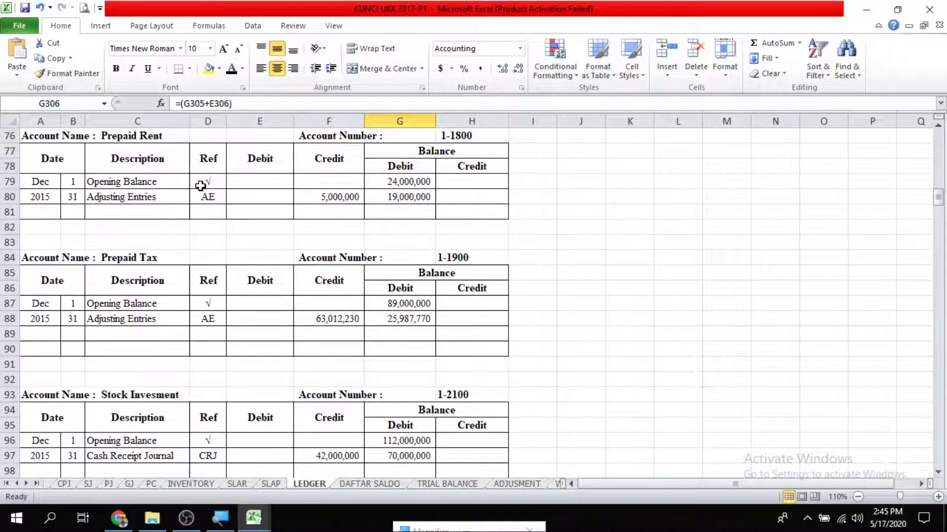
scroll(200, 185, "up", 6)
scroll(200, 186, "up", 5)
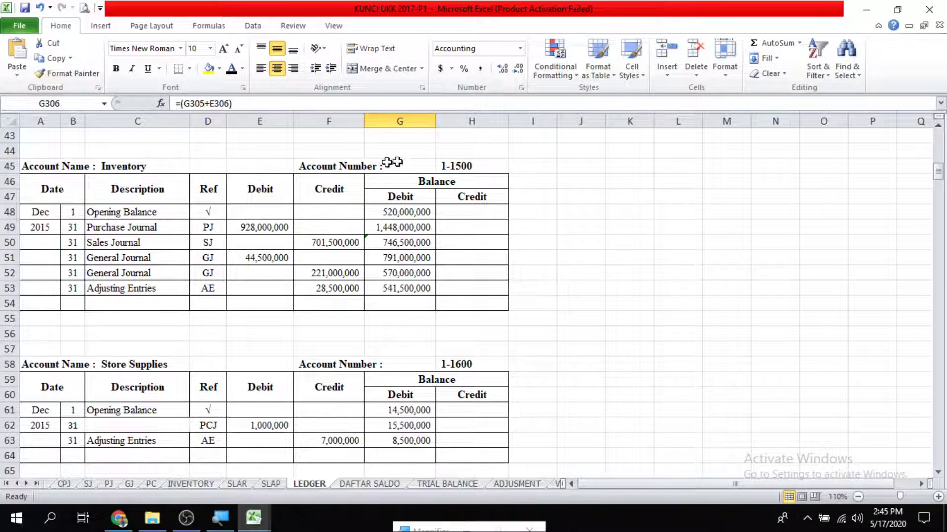
left_click(71, 287)
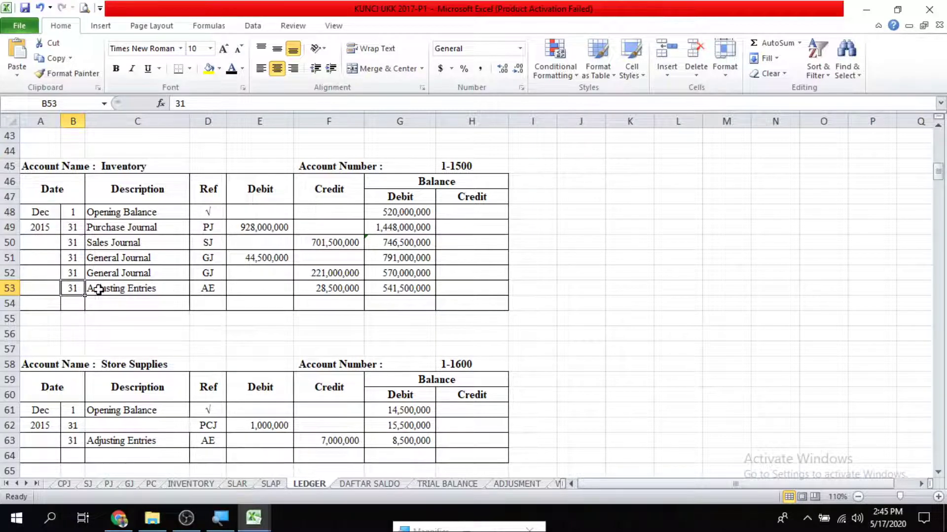
Step: Compare the Inventory credit amount on the ADJUSMENT sheet with the adjusting credit posted in the Inventory ledger account
left_click(512, 484)
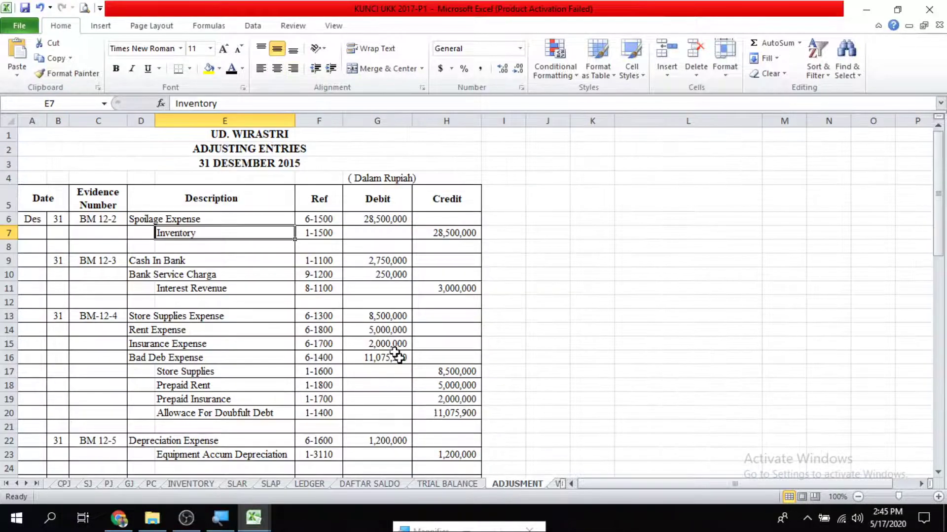
left_click(437, 232)
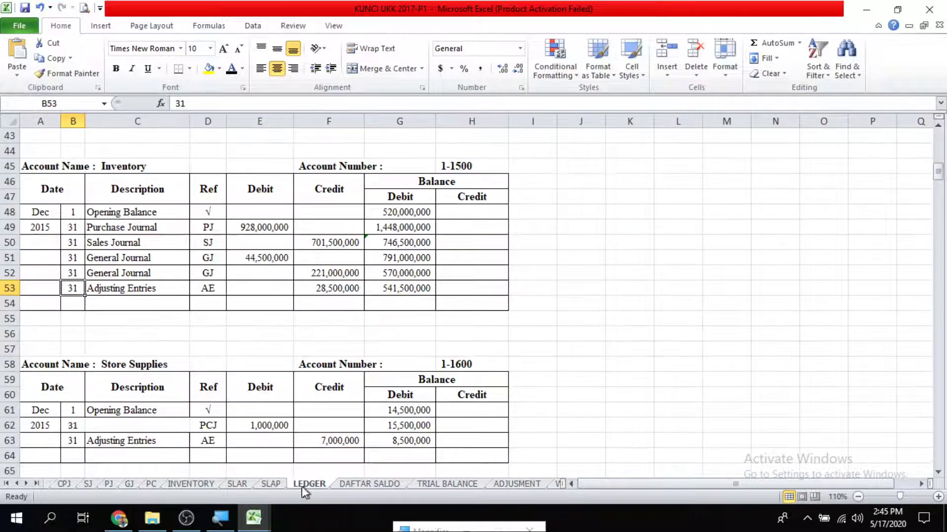
left_click(309, 484)
left_click(330, 291)
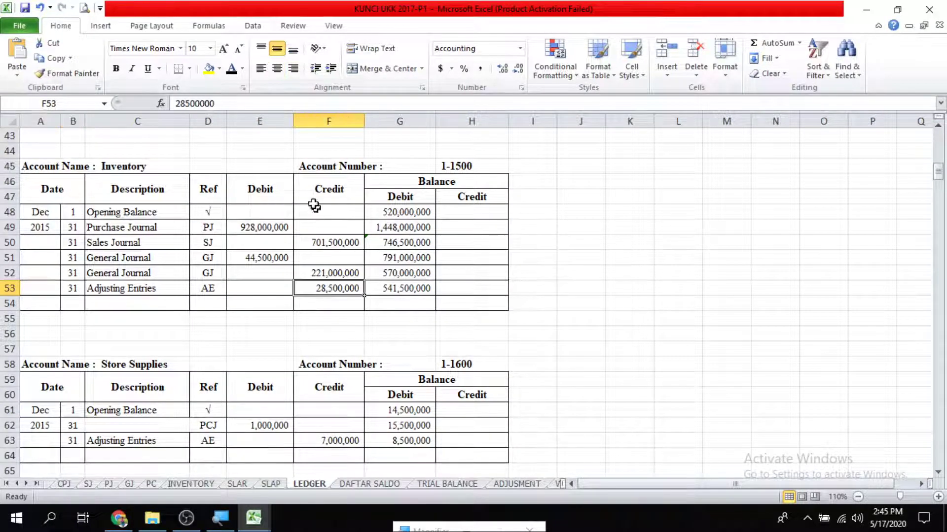
left_click_drag(312, 200, 321, 286)
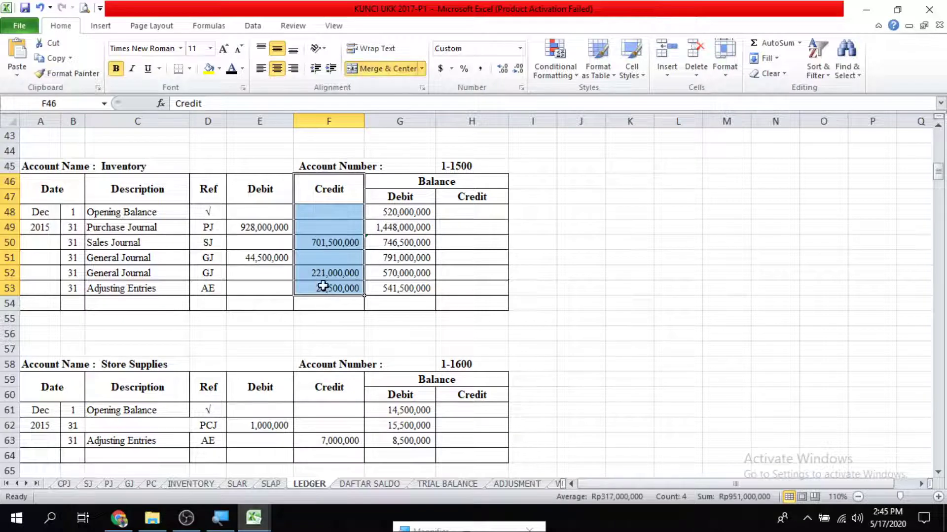
left_click(323, 286)
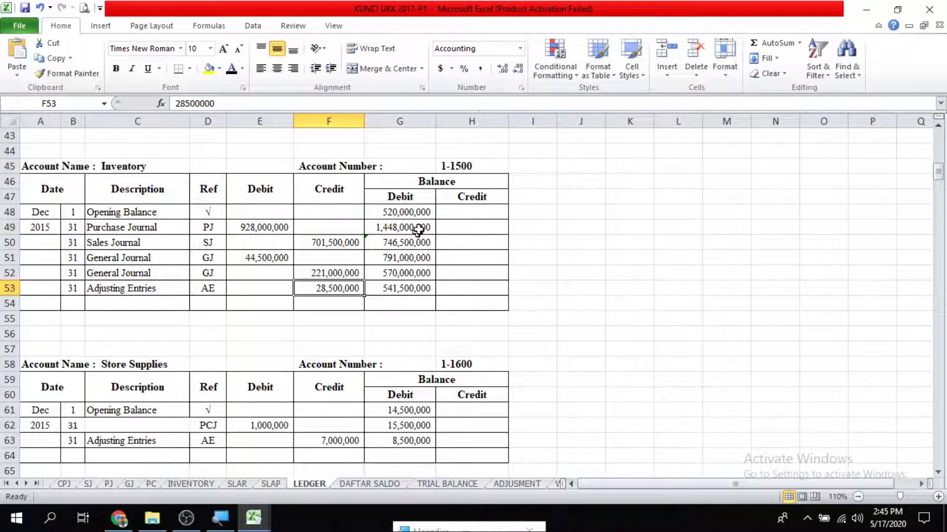
Step: Trace the Inventory account's final balance from the preceding balance in G52 and the adjusting credit in F53
left_click(393, 275)
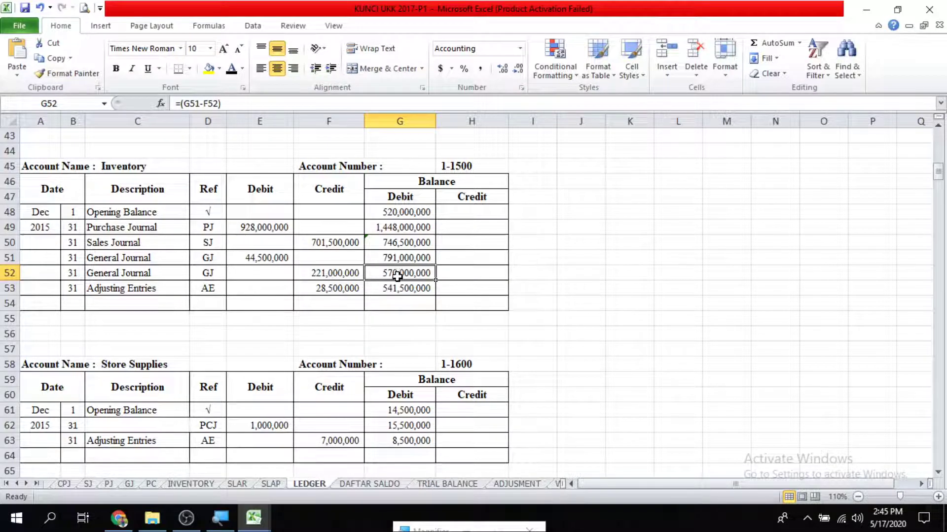
left_click(337, 294)
left_click(408, 271)
left_click(331, 291)
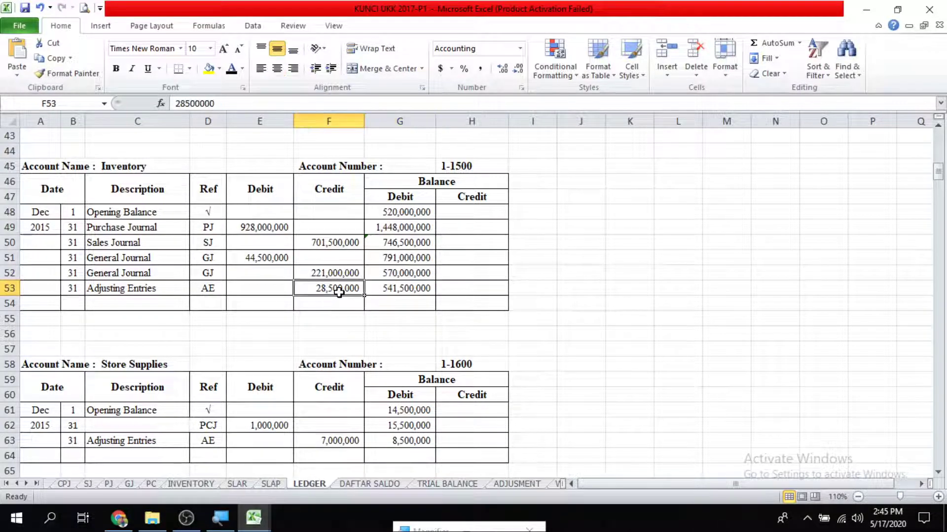
Step: Check the Inventory balance formula in G53 and review the adjusting entries from BM 12-3 onward on the ADJUSMENT sheet
left_click(401, 290)
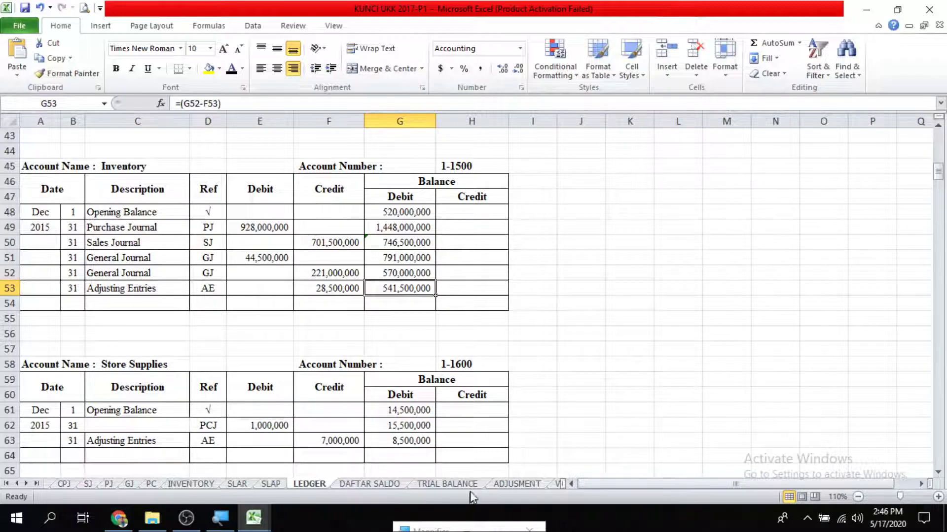
left_click(517, 483)
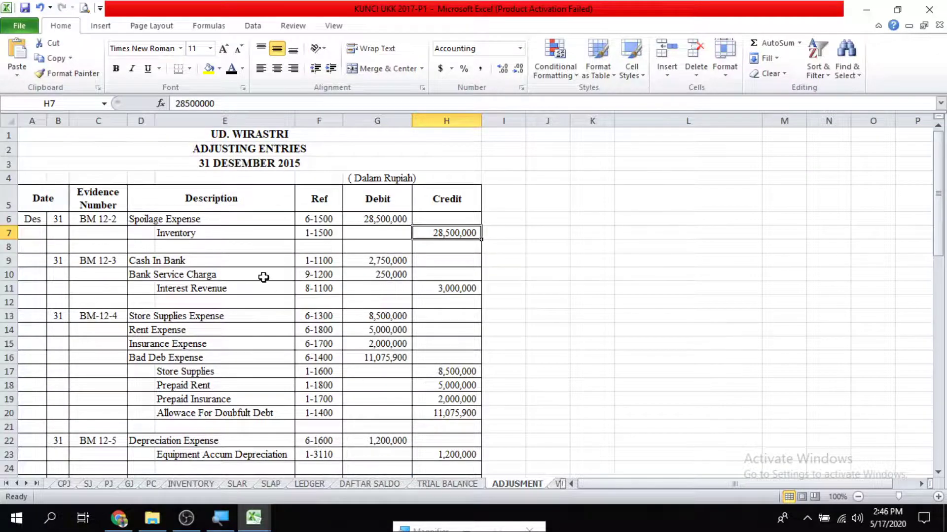
left_click(363, 264)
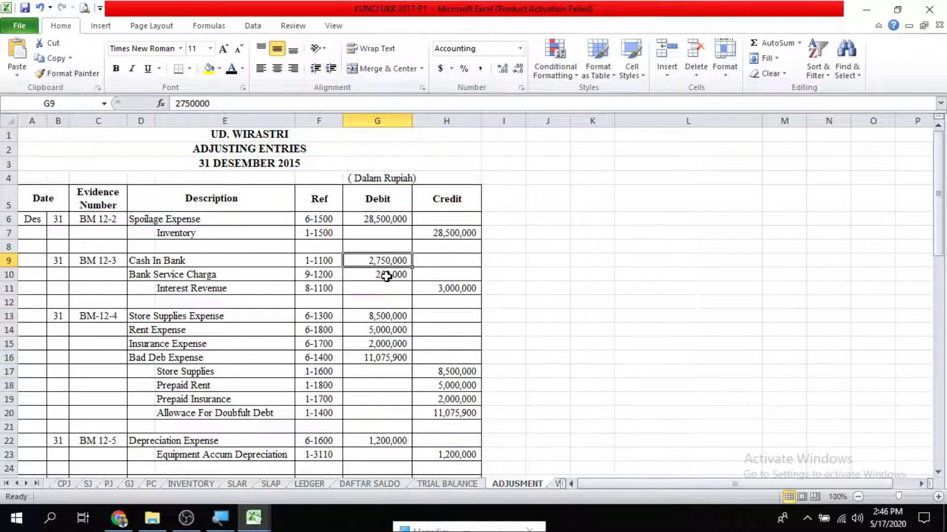
left_click_drag(386, 274, 416, 465)
left_click(441, 287)
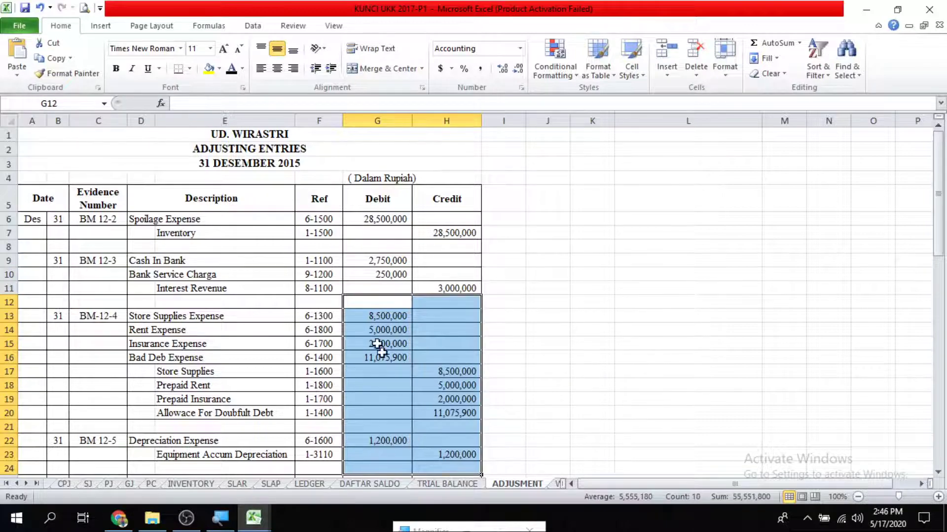
scroll(379, 348, "down", 7)
scroll(381, 416, "up", 1)
scroll(373, 420, "down", 2)
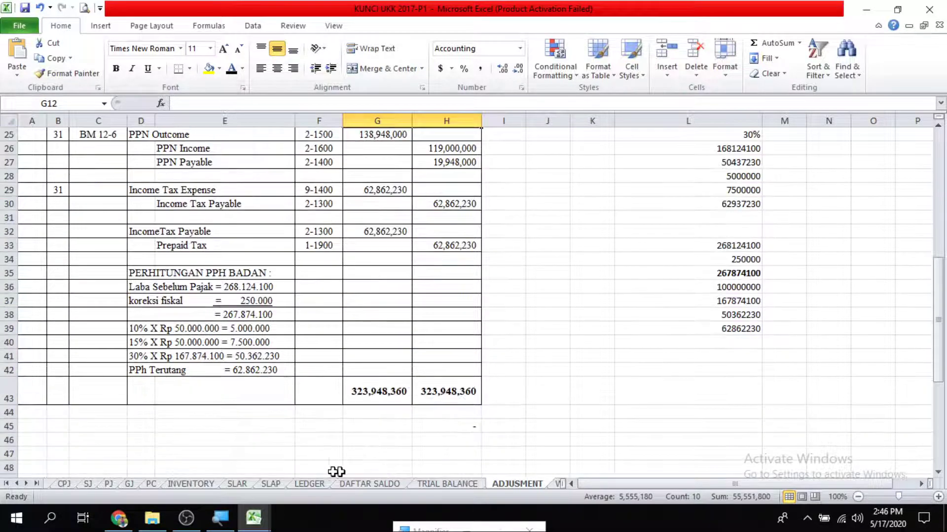
Step: Examine the debit and credit postings of the Inventory and Store Supplies accounts on the LEDGER sheet
left_click(309, 483)
left_click_drag(119, 271, 49, 424)
left_click_drag(234, 169, 359, 425)
scroll(355, 414, "down", 1)
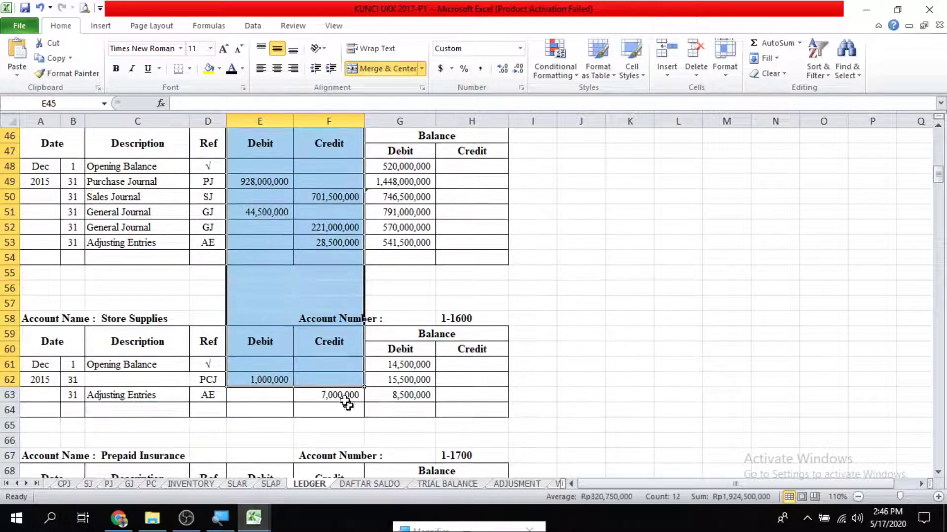
scroll(328, 360, "up", 3)
left_click(311, 318)
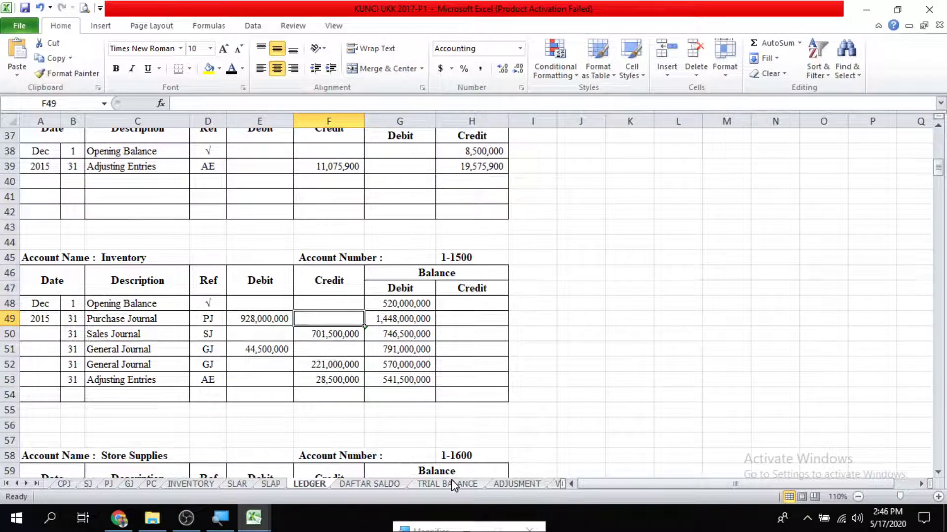
Step: Highlight the adjusting journal lines from Spoilage Expense downward on the ADJUSMENT sheet and point out the ADJUSTING ENTRIES heading
left_click(508, 484)
scroll(277, 272, "up", 7)
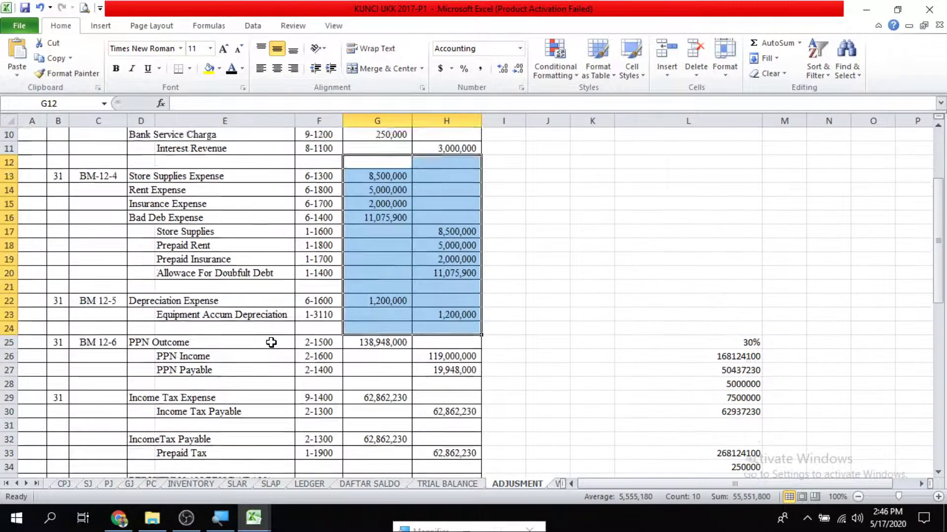
scroll(205, 248, "up", 1)
left_click_drag(129, 219, 499, 465)
scroll(268, 264, "up", 5)
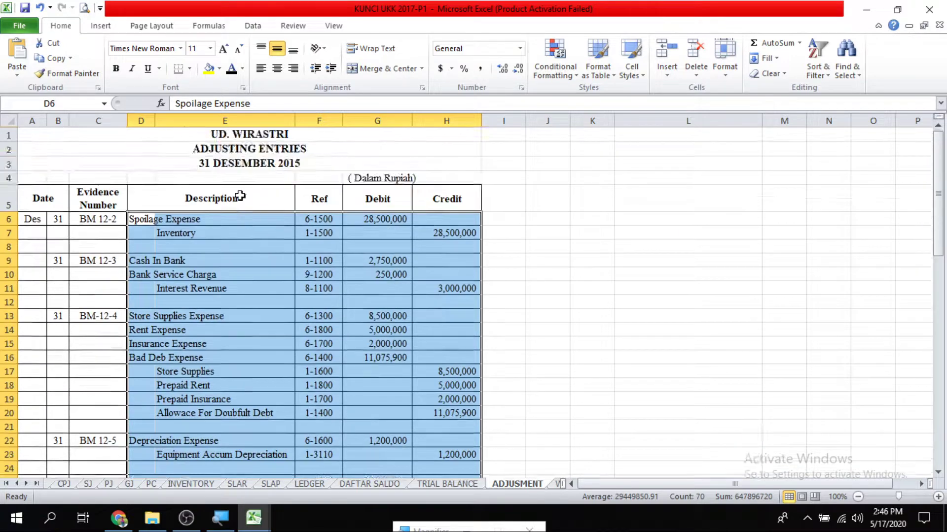
left_click(243, 149)
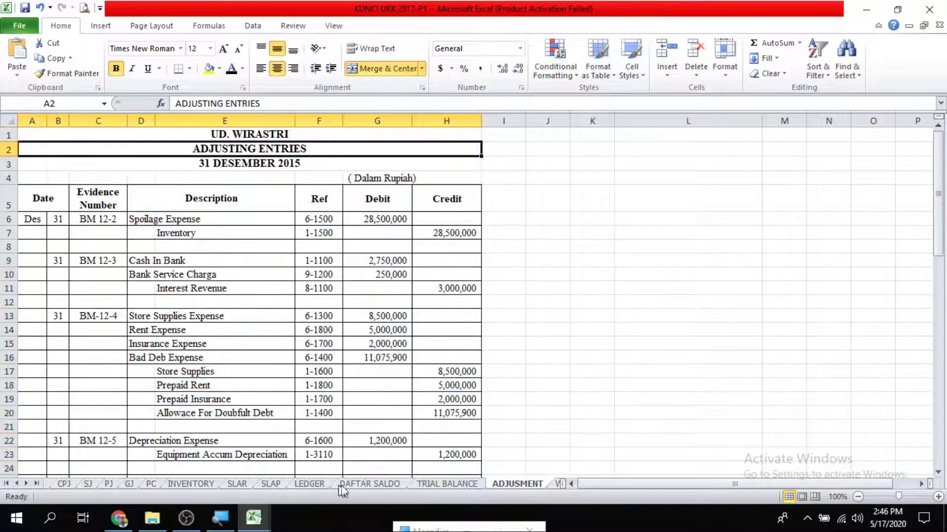
Step: Open the CLOSING ENTRIES sheet near the end of the workbook
left_click(27, 485)
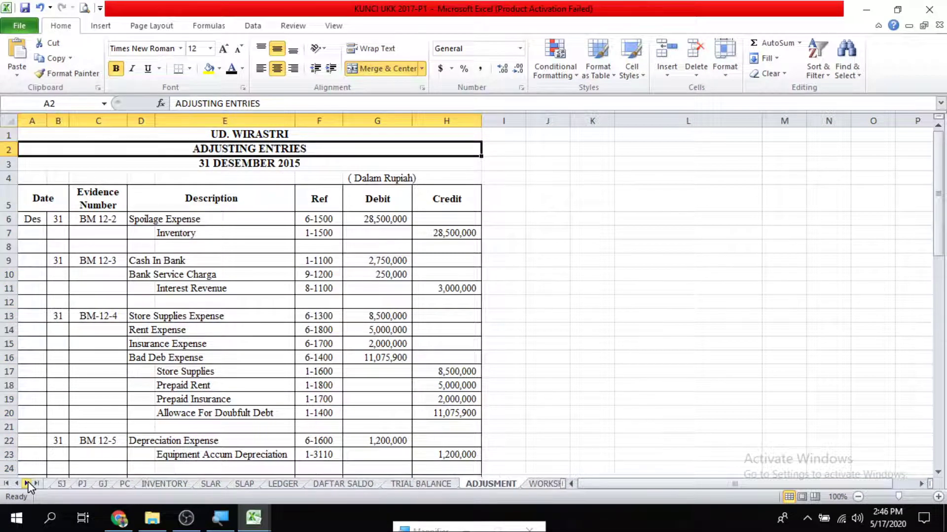
left_click(27, 484)
left_click(27, 485)
left_click(27, 484)
left_click(27, 484)
left_click(27, 485)
left_click(27, 484)
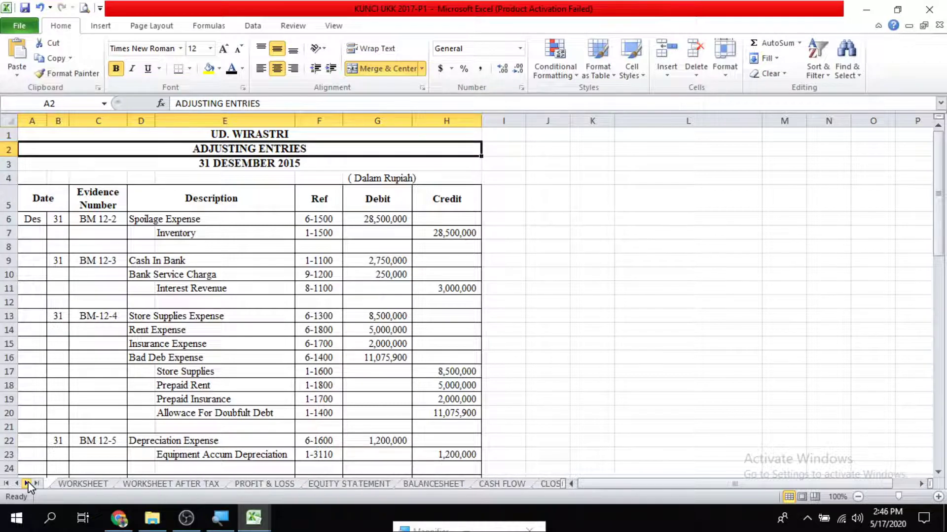
left_click(27, 484)
left_click(27, 484)
left_click(27, 484)
left_click(27, 484)
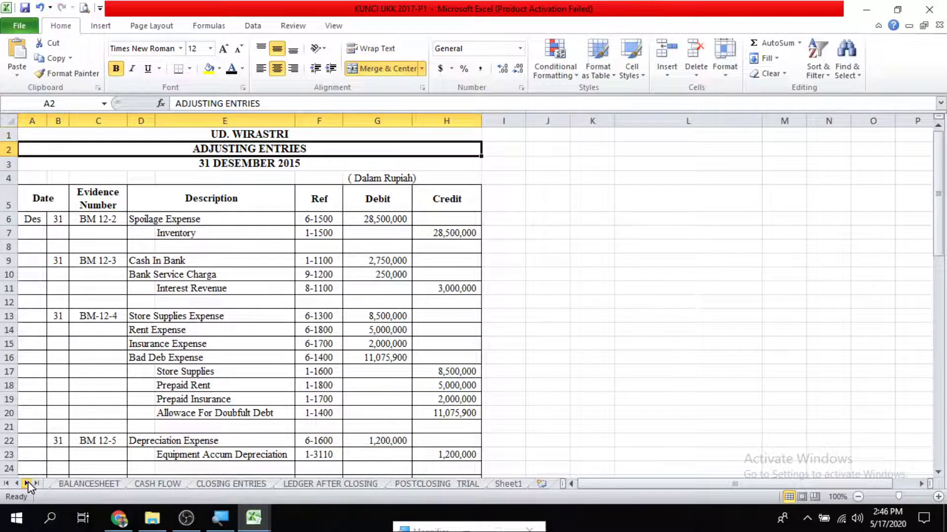
left_click(252, 485)
Step: Inspect the Sales and Purchase Discount lines of the closing entries, including the Sales debit amount and the Purchase Discount reference
left_click(237, 234)
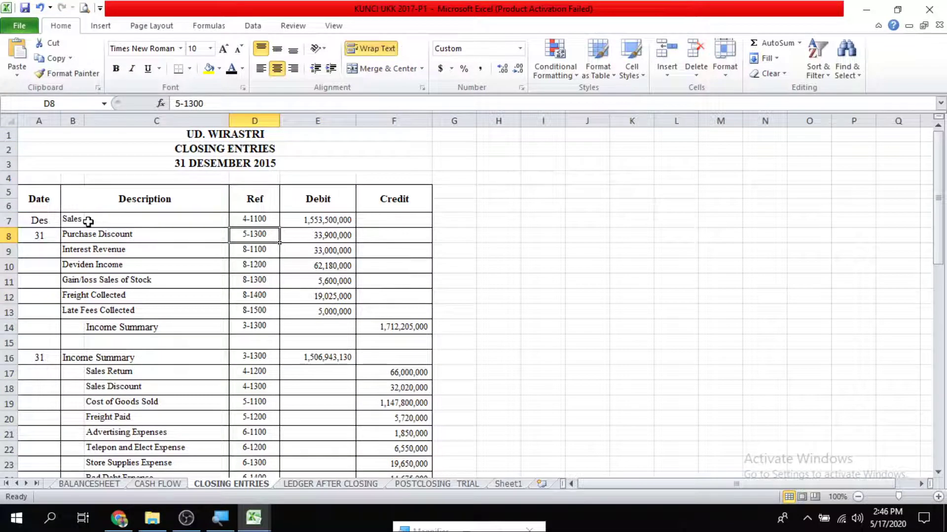
left_click(75, 222)
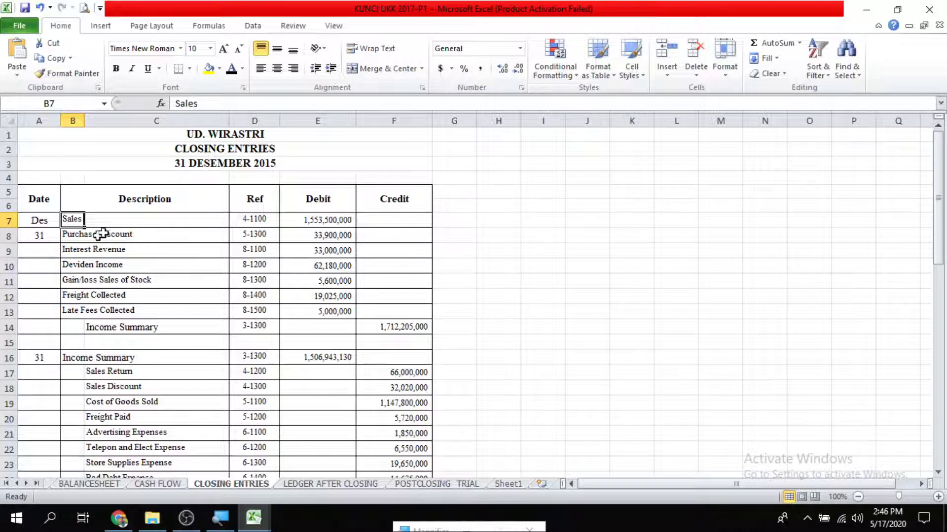
left_click(321, 220)
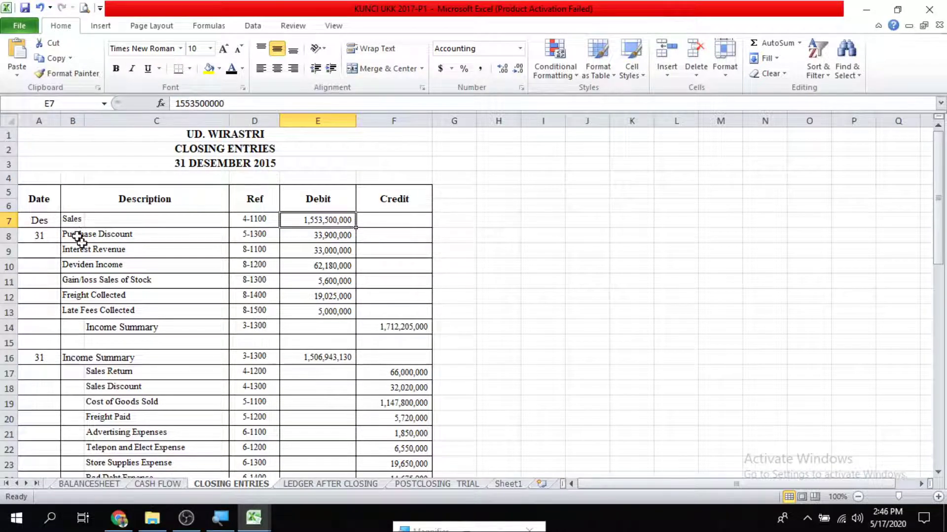
left_click(132, 240)
left_click(72, 235)
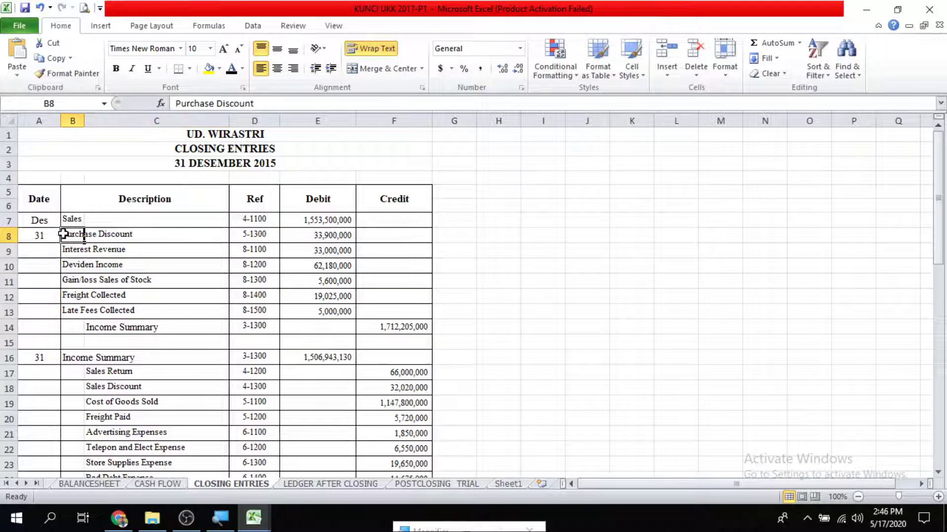
left_click(239, 235)
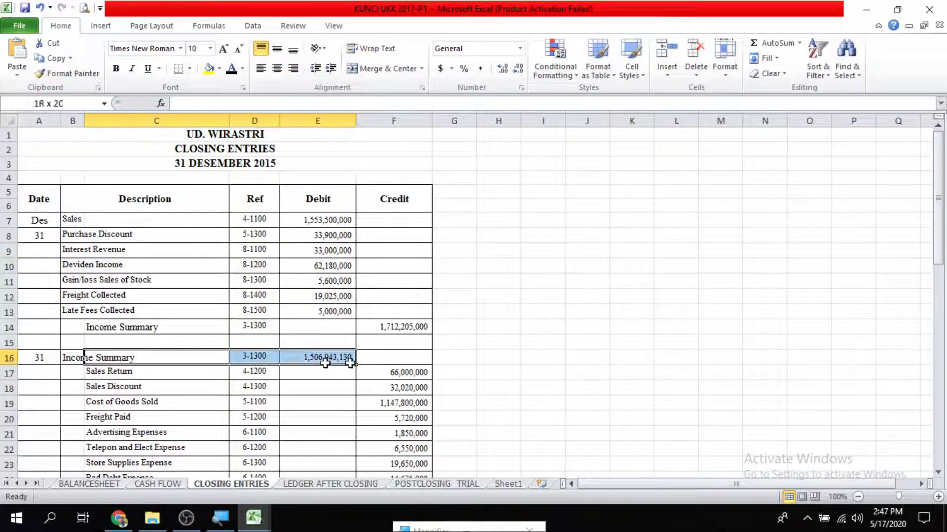
Step: Examine the Income Summary closing entry in row 16, its expense credits and the remaining closing entries down to the totals
left_click_drag(125, 433, 316, 447)
left_click(180, 357)
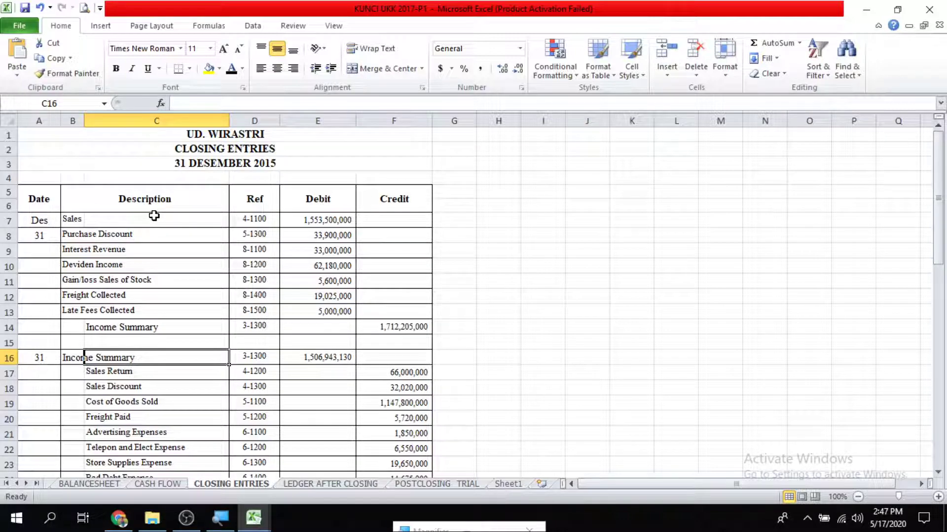
scroll(348, 364, "down", 3)
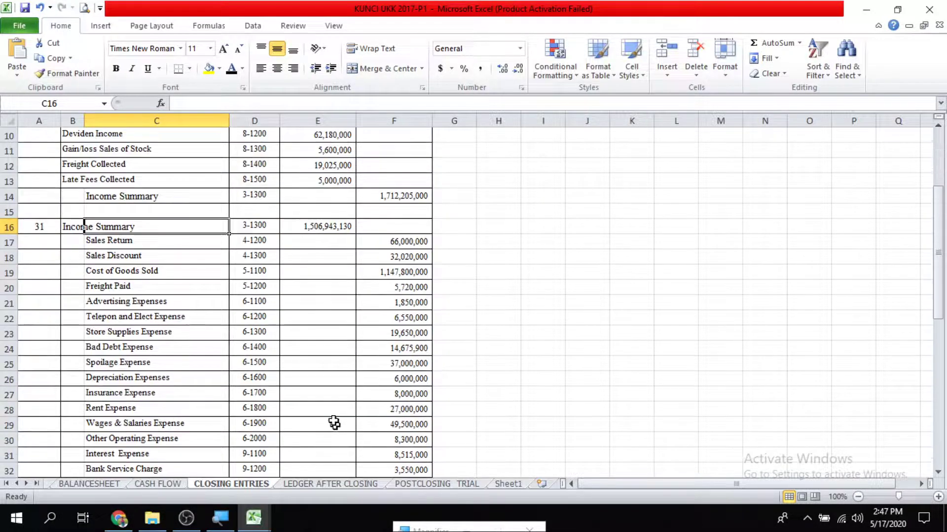
scroll(326, 401, "down", 6)
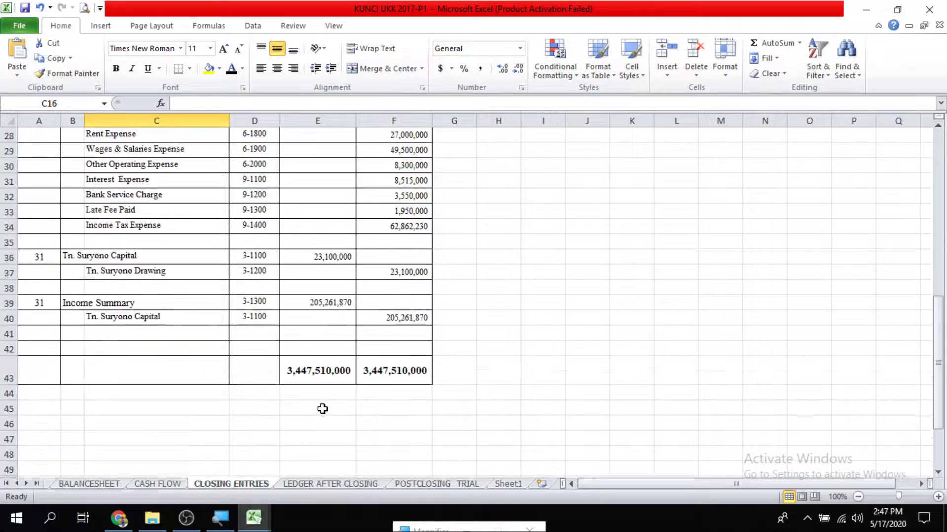
scroll(318, 395, "up", 7)
scroll(311, 377, "down", 3)
scroll(316, 390, "up", 2)
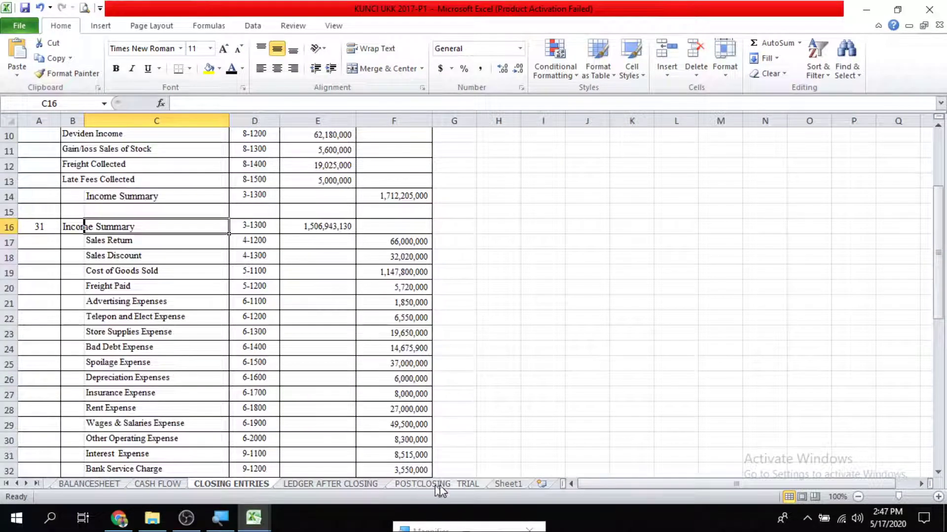
Step: Open the POSTCLOSING TRIAL sheet and check the date in its heading
left_click(459, 487)
scroll(306, 380, "up", 2)
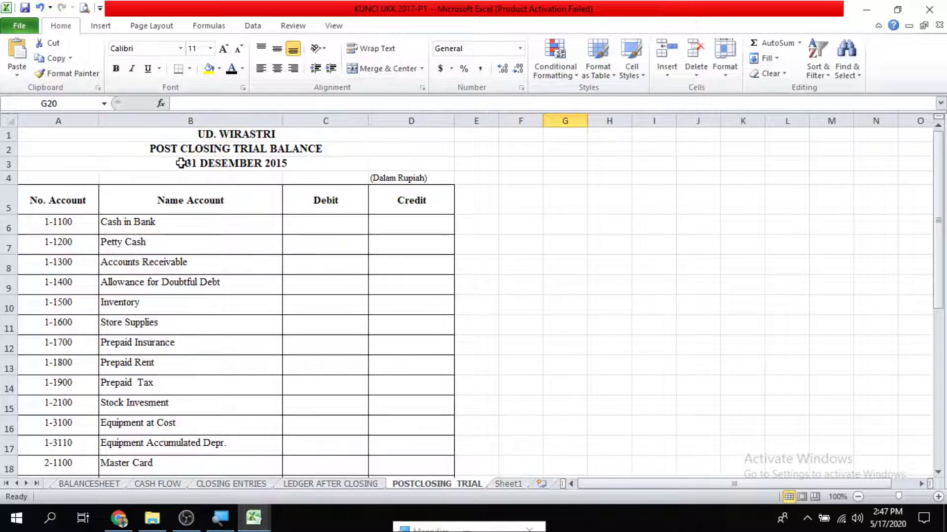
left_click(236, 161)
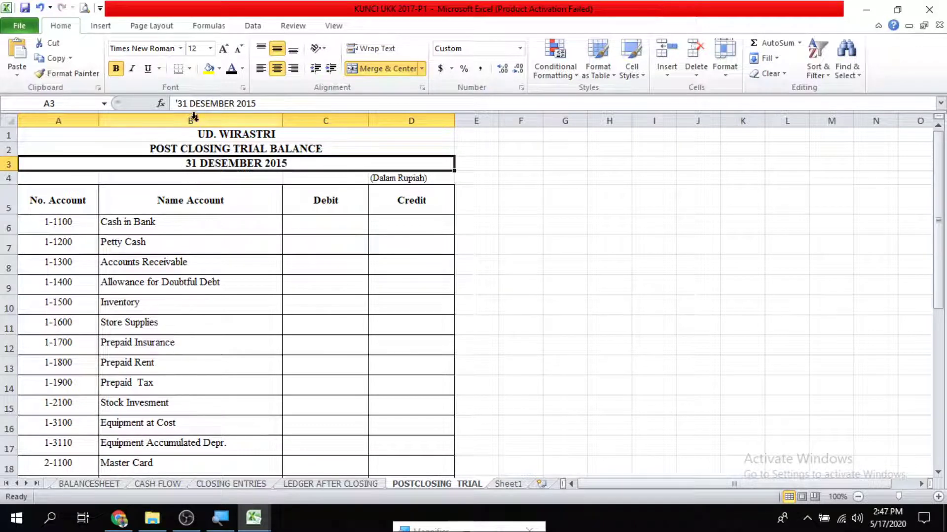
Step: Review the account numbers, names and debit and credit balances on the TRIAL BALANCE sheet, starting from Cash in Bank
left_click(5, 484)
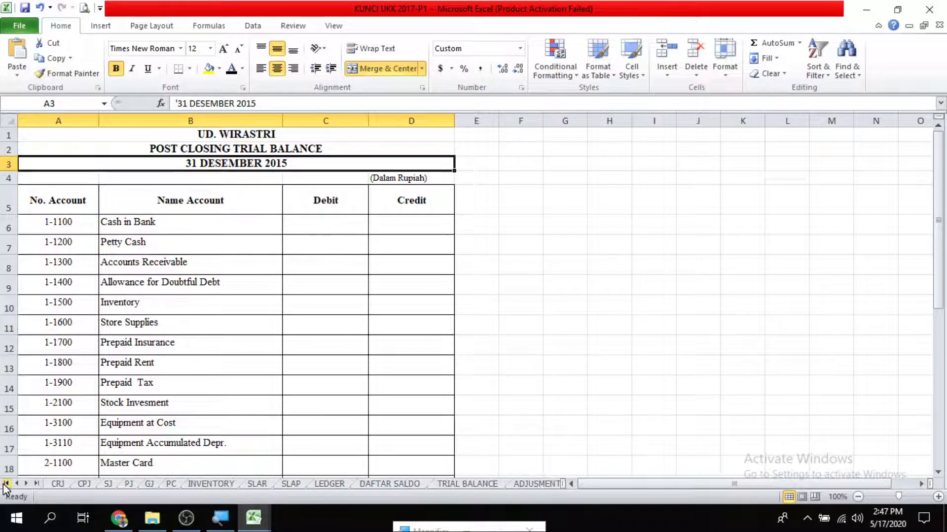
left_click(457, 484)
scroll(492, 399, "up", 3)
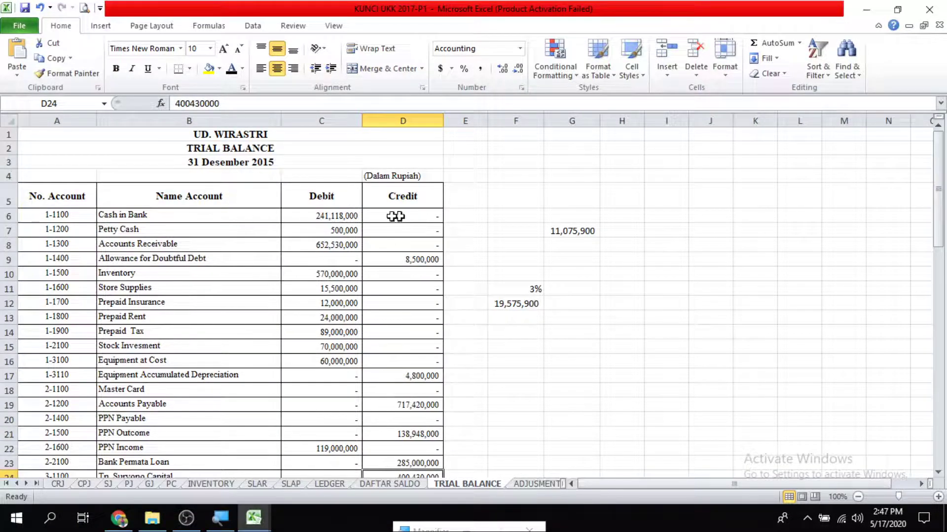
left_click_drag(129, 217, 396, 457)
scroll(308, 329, "up", 6)
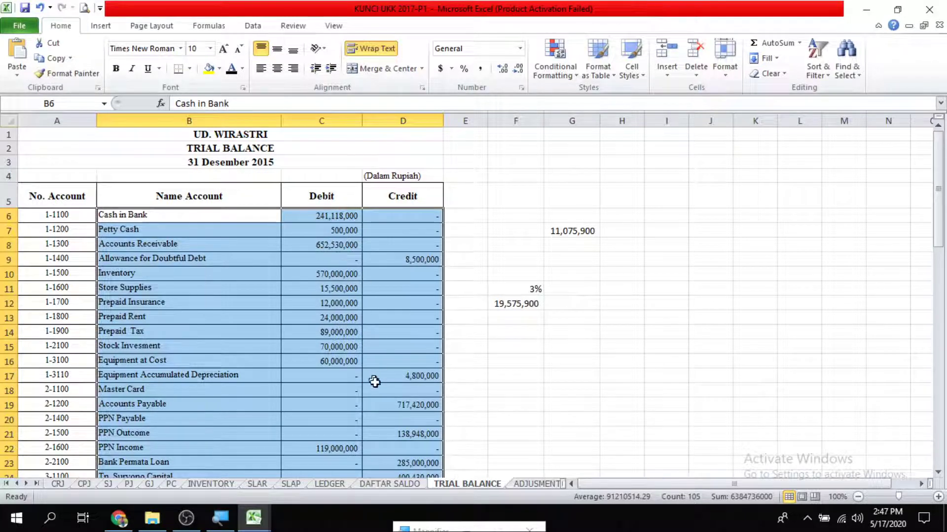
left_click(201, 271)
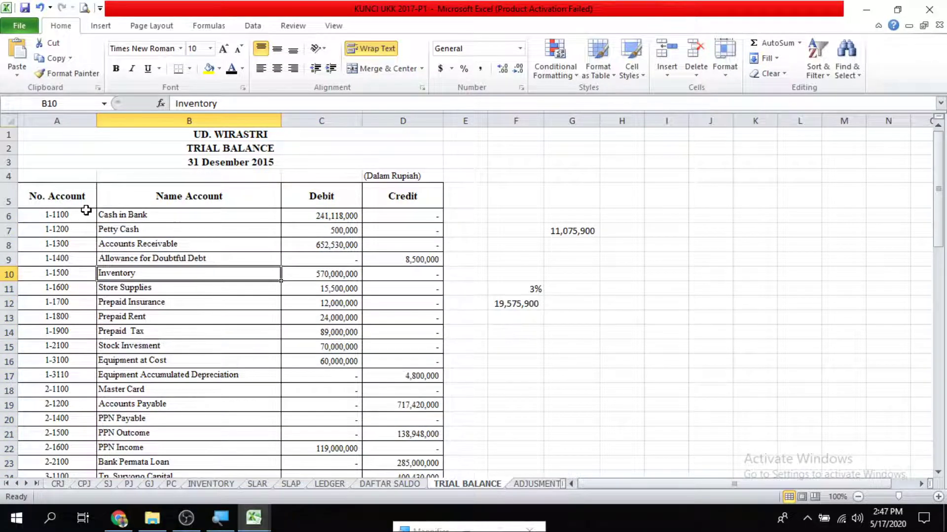
left_click_drag(86, 210, 359, 387)
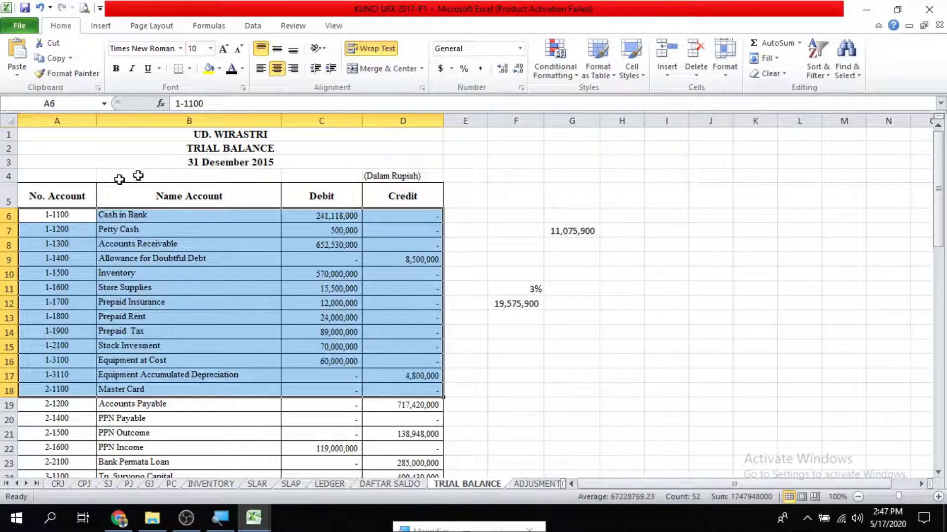
left_click_drag(146, 148, 321, 406)
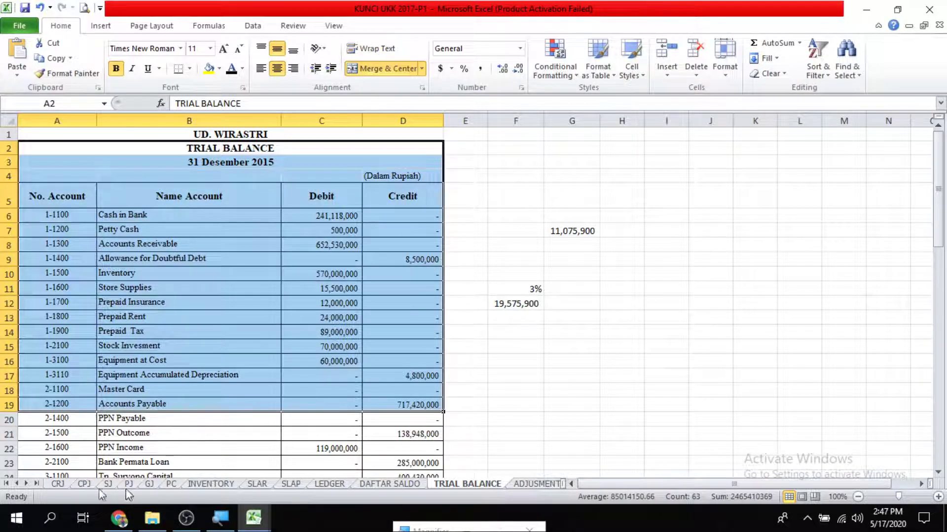
Step: Return to the POSTCLOSING TRIAL sheet and examine its heading and the Cash in Bank row in A6:D6
left_click(40, 482)
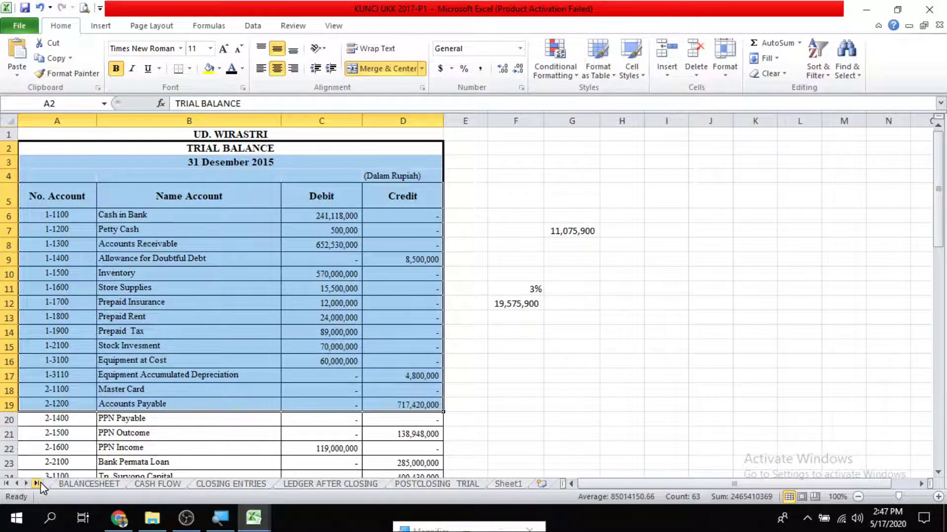
left_click(418, 484)
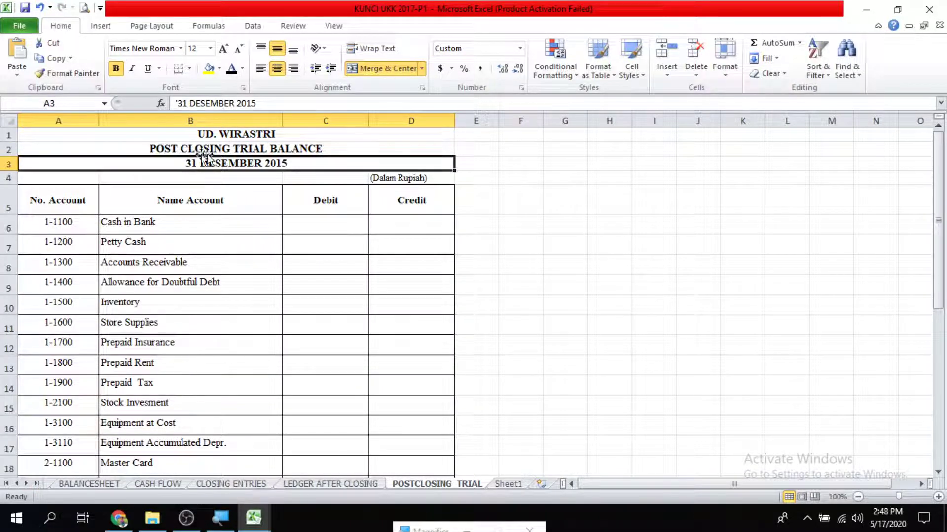
left_click(303, 146)
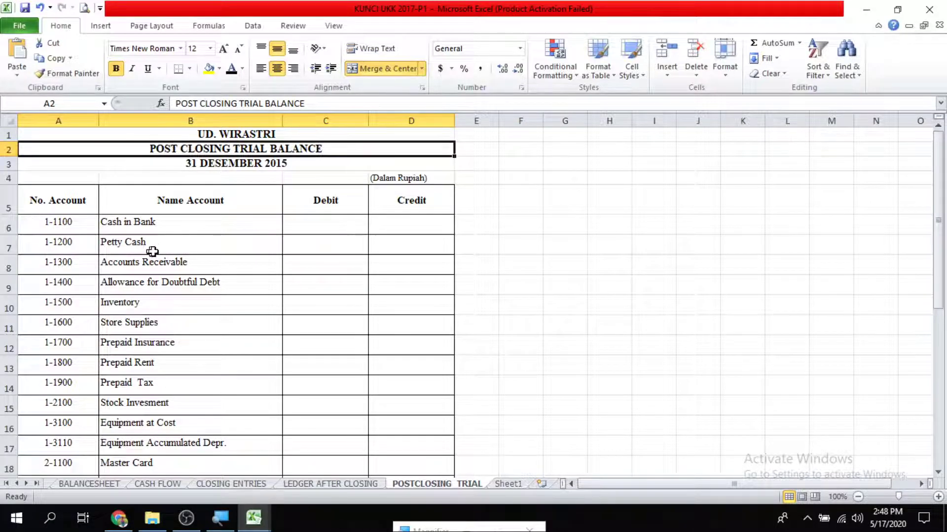
scroll(230, 290, "down", 1)
scroll(214, 296, "up", 1)
left_click_drag(58, 222, 401, 228)
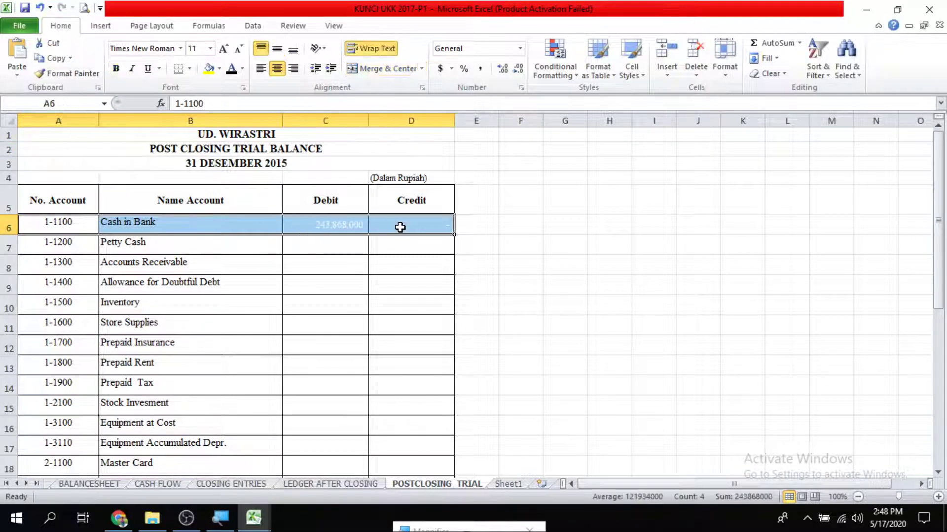
left_click(7, 485)
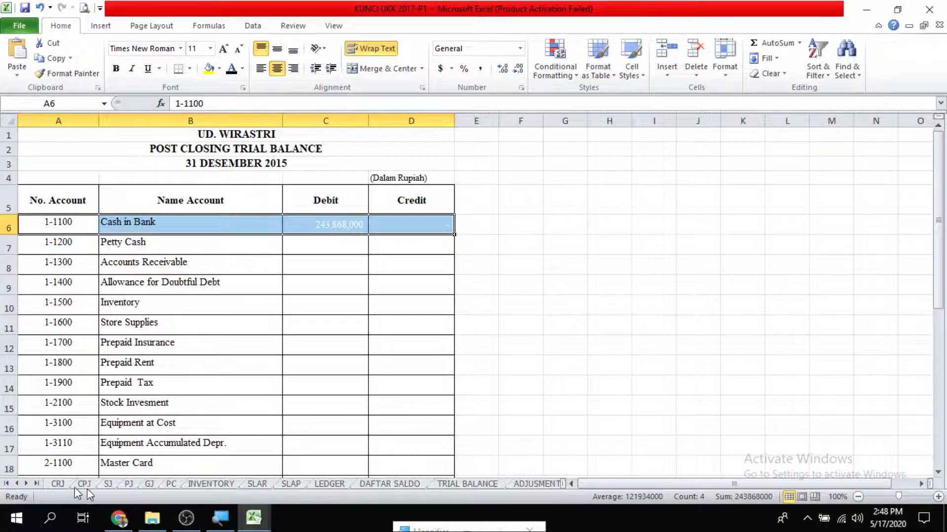
Step: Examine the final ledger balances of Cash In Bank, Petty Cash, Account Receivable and Allowance For Doubtful Debt on the LEDGER sheet
left_click(329, 484)
scroll(258, 173, "up", 12)
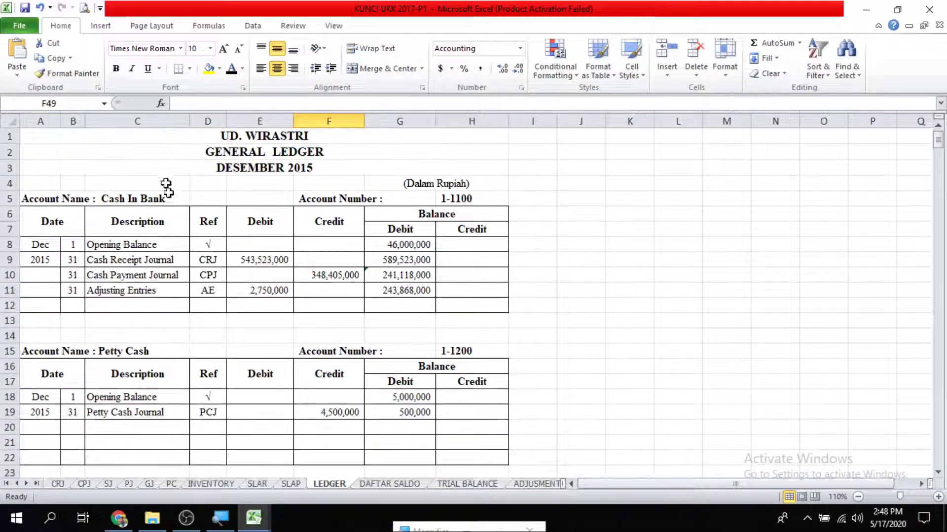
left_click(385, 290)
left_click(366, 417)
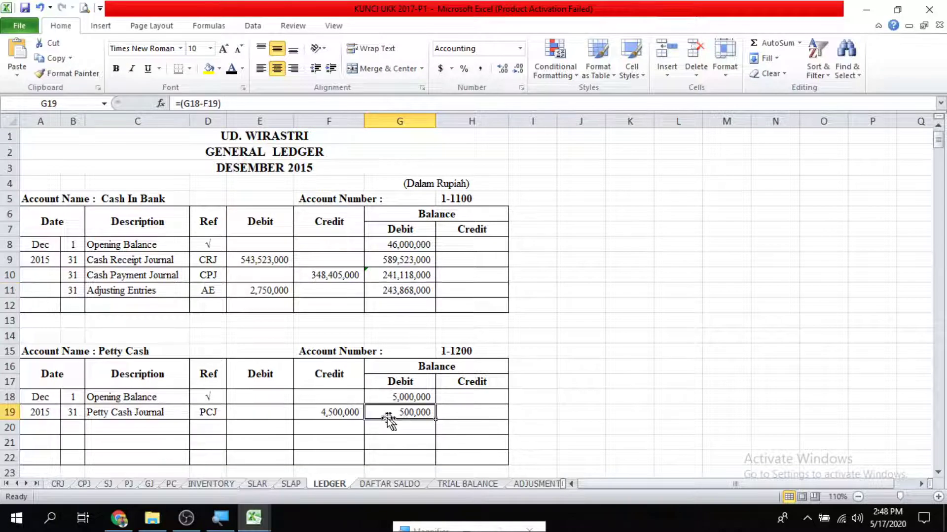
scroll(323, 434, "down", 6)
left_click(405, 320)
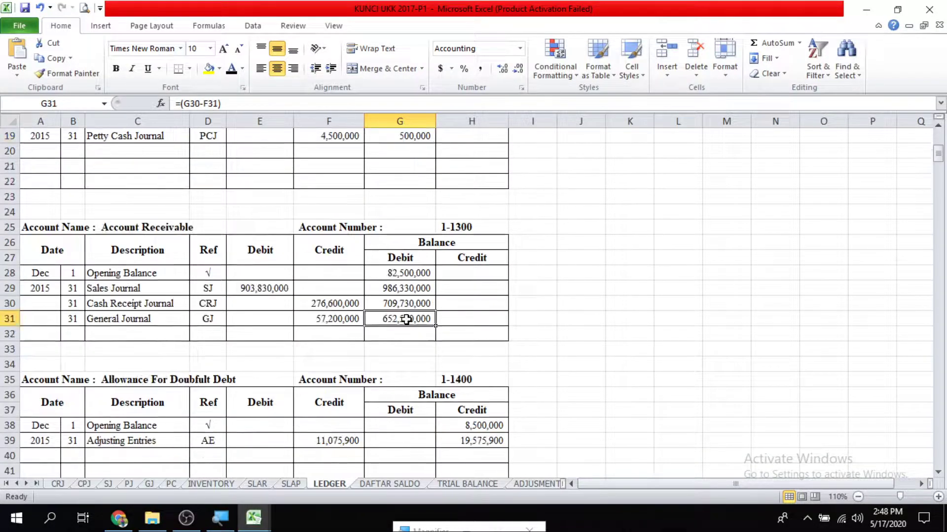
scroll(444, 389, "down", 3)
left_click(472, 306)
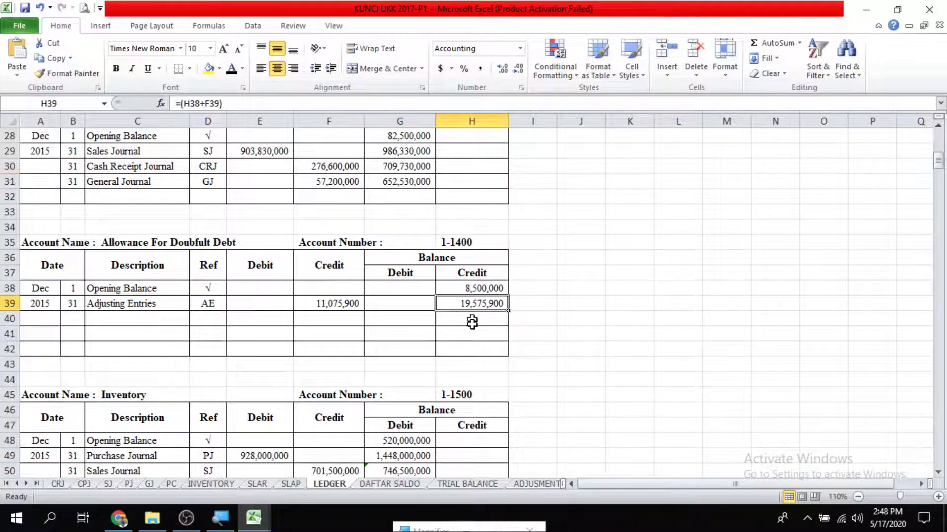
Step: Examine the balances after adjusting entries for Inventory in G53 and Store Supplies in G63
scroll(471, 325, "down", 4)
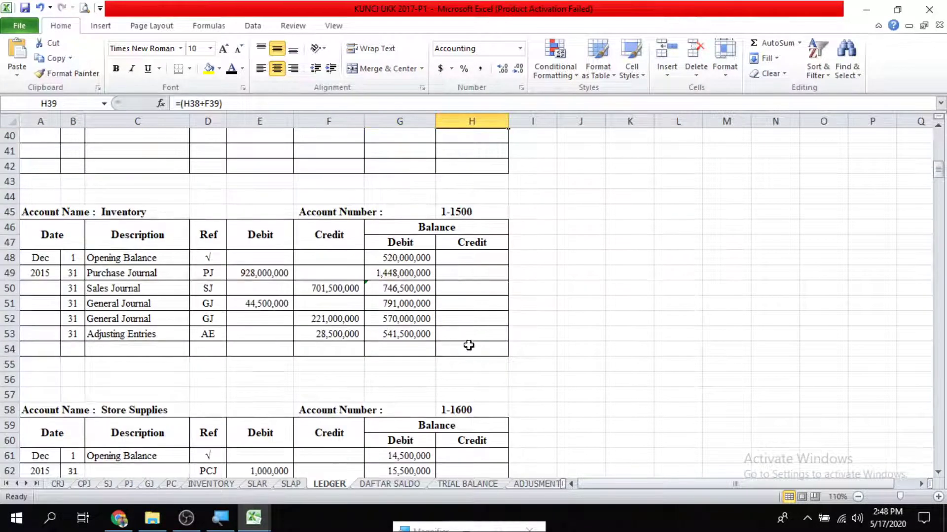
left_click(405, 338)
scroll(433, 477, "down", 4)
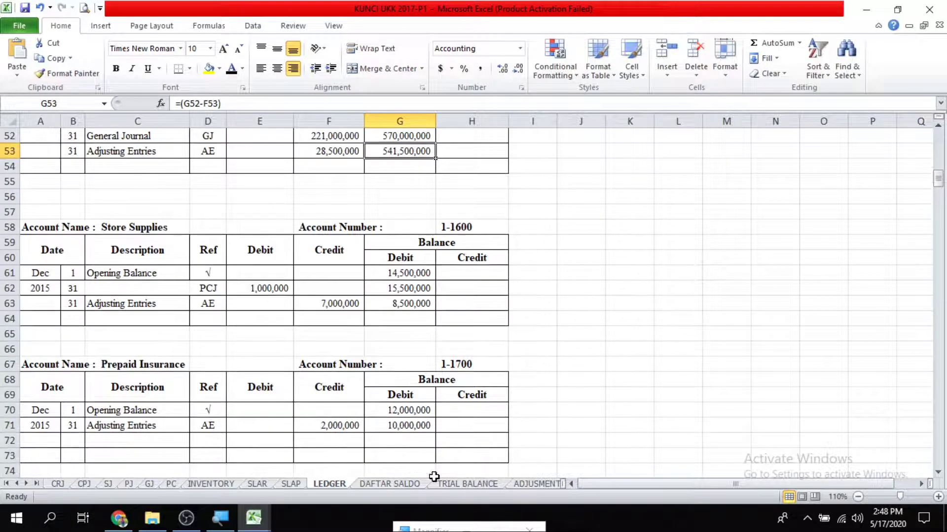
left_click(410, 304)
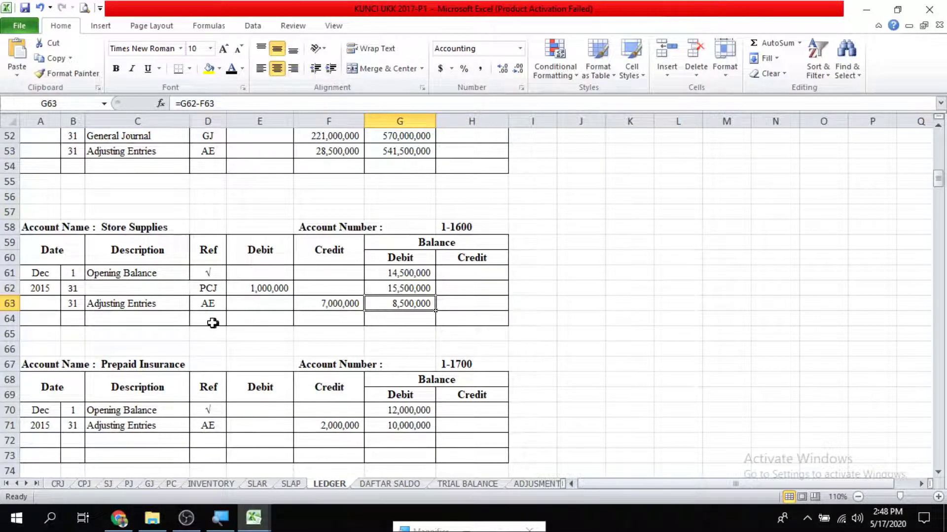
Step: Review the adjusting entries and balances of the Prepaid Insurance, Prepaid Rent and Prepaid Tax ledger accounts
scroll(213, 321, "down", 5)
scroll(221, 344, "up", 1)
scroll(220, 344, "up", 4)
scroll(436, 349, "down", 4)
scroll(425, 352, "down", 1)
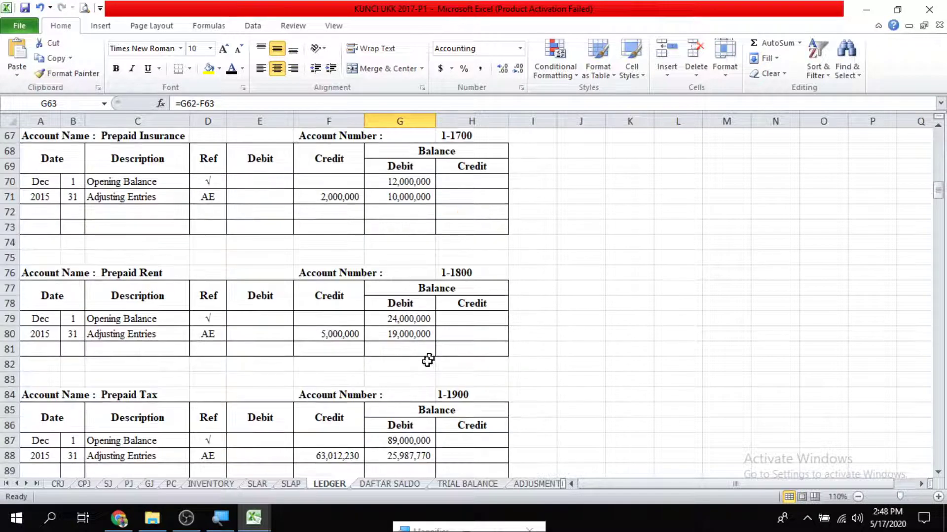
scroll(427, 355, "down", 4)
scroll(436, 450, "up", 1)
scroll(451, 441, "up", 3)
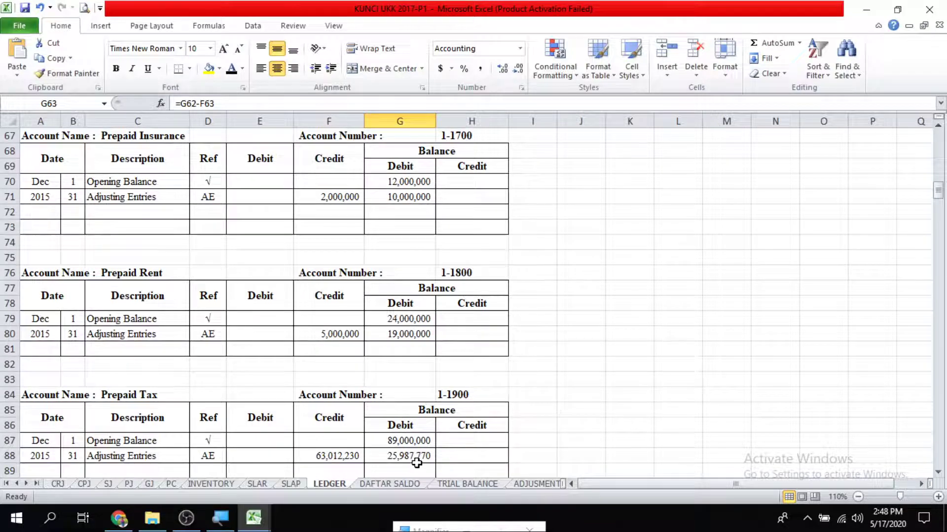
scroll(279, 340, "down", 4)
scroll(298, 376, "up", 10)
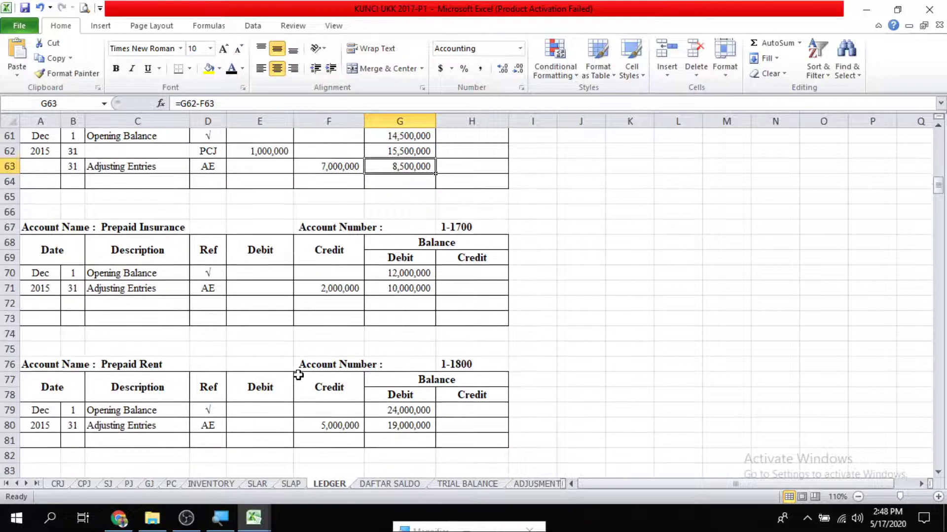
Step: Check the adjusting entries on the ADJUSMENT sheet and return to the Petty Cash row on the POSTCLOSING TRIAL sheet
left_click(527, 484)
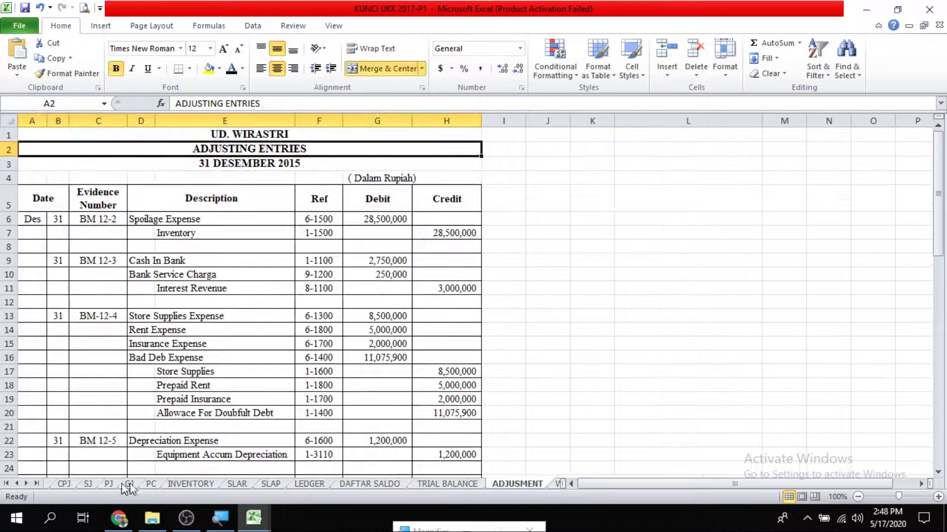
left_click(36, 484)
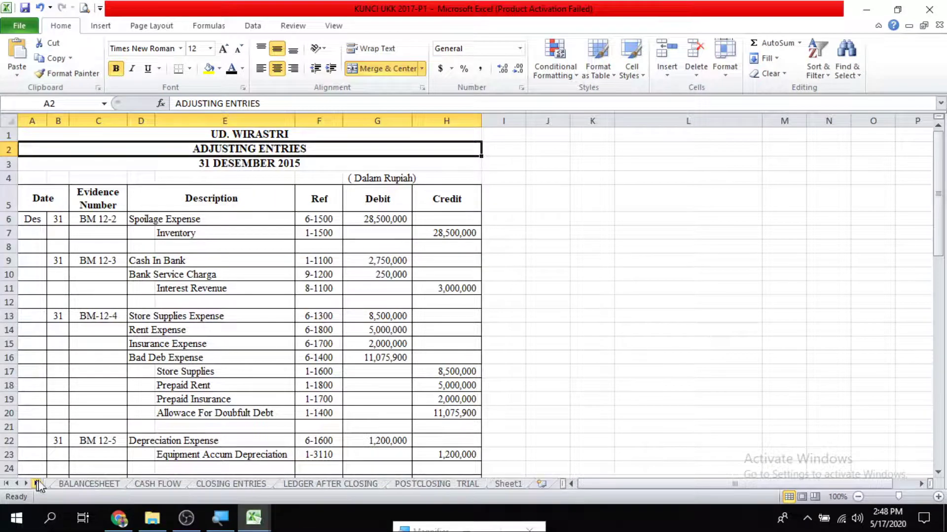
left_click(431, 484)
left_click(199, 243)
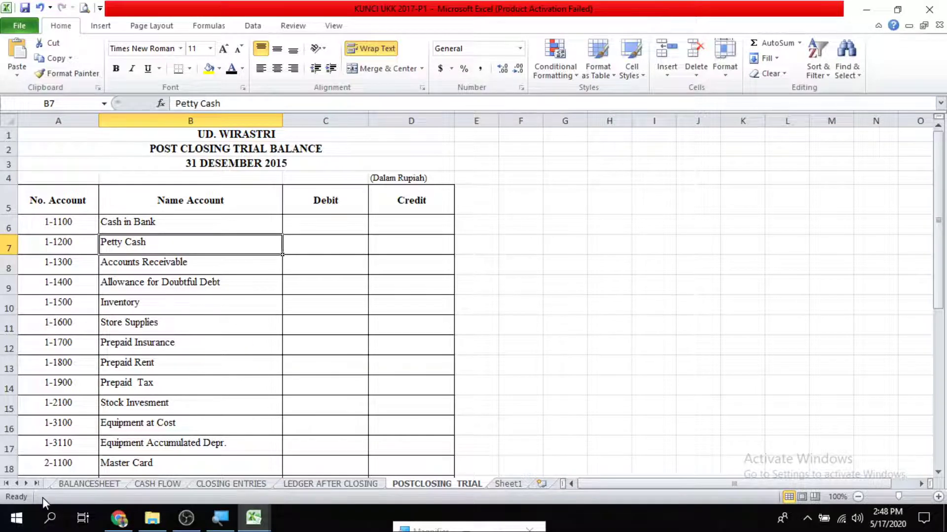
Step: View the TRIAL BALANCE sheet and examine the Cash In Bank balance after adjusting entries in G11 of the LEDGER sheet
left_click(8, 485)
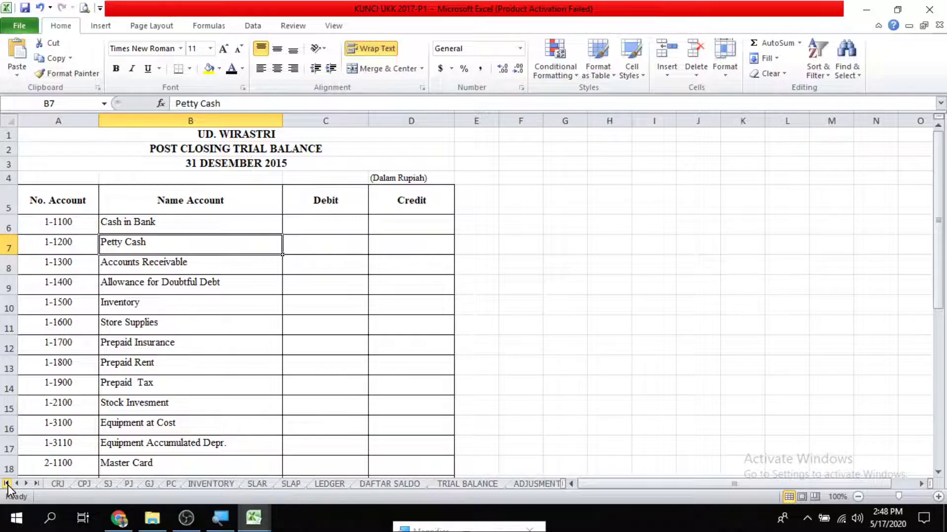
left_click(462, 483)
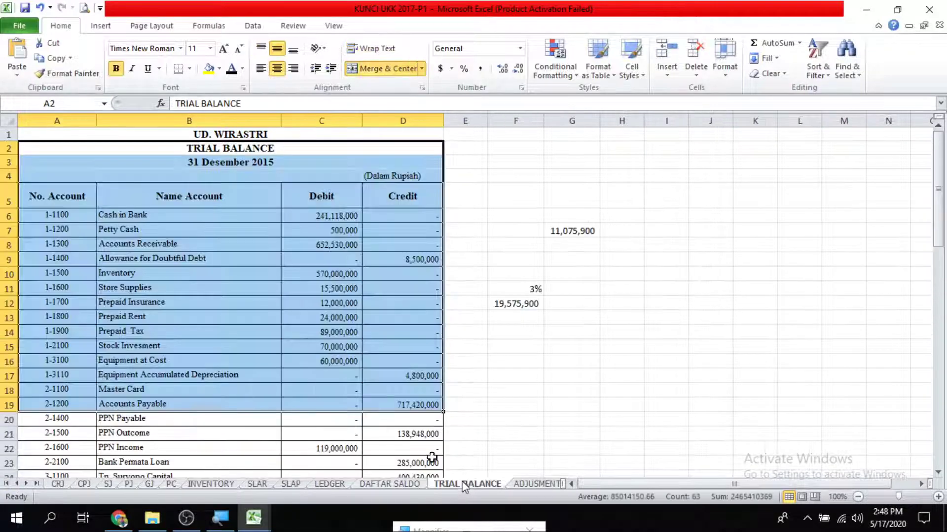
left_click(403, 485)
left_click(343, 486)
scroll(333, 419, "up", 16)
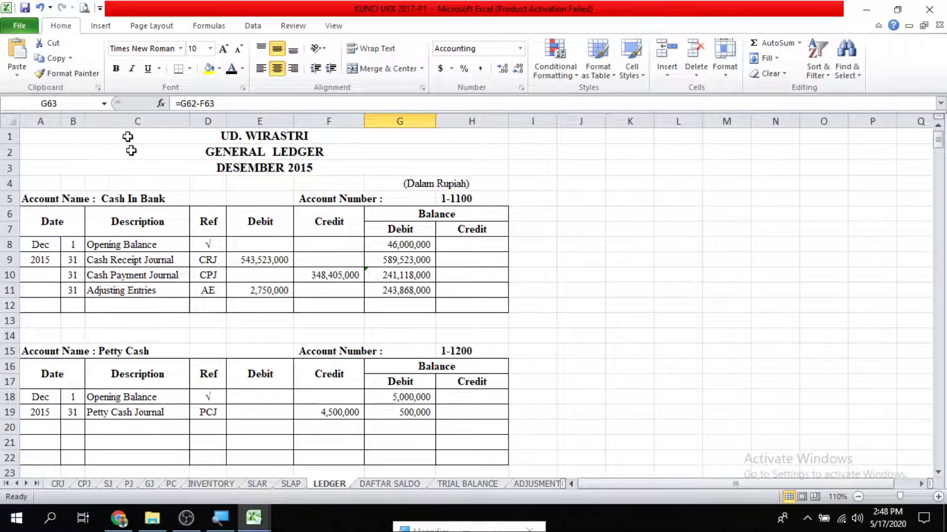
left_click(412, 292)
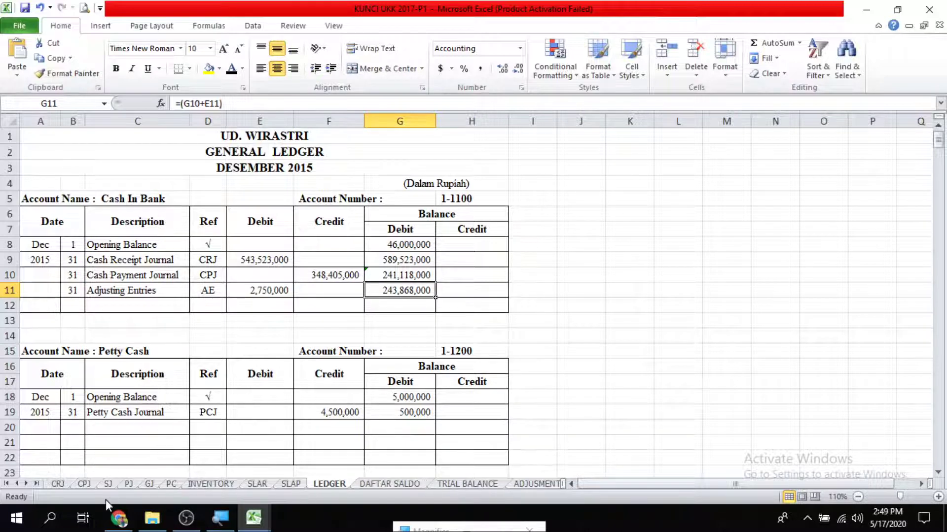
Step: Reveal the Cash in Bank debit amount in C6 of the POSTCLOSING TRIAL sheet by applying the dark font colour
left_click(34, 488)
left_click(411, 483)
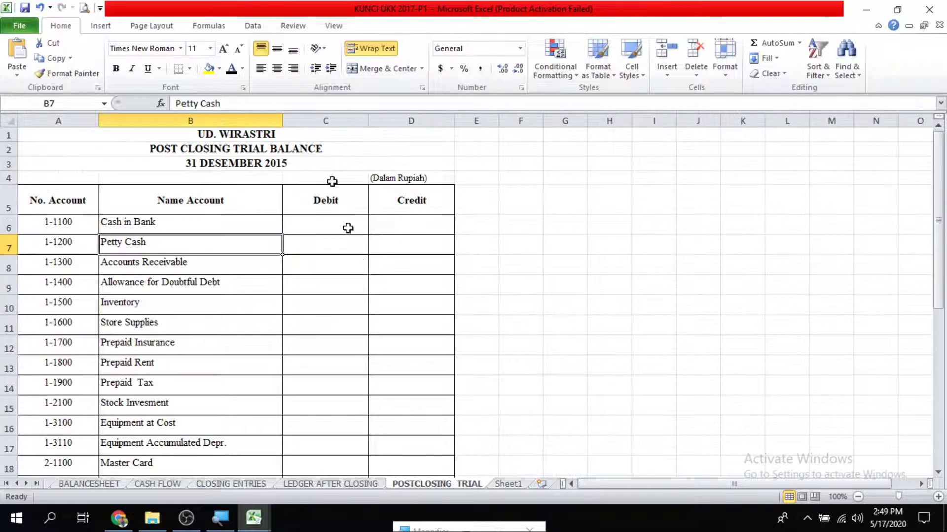
left_click(317, 224)
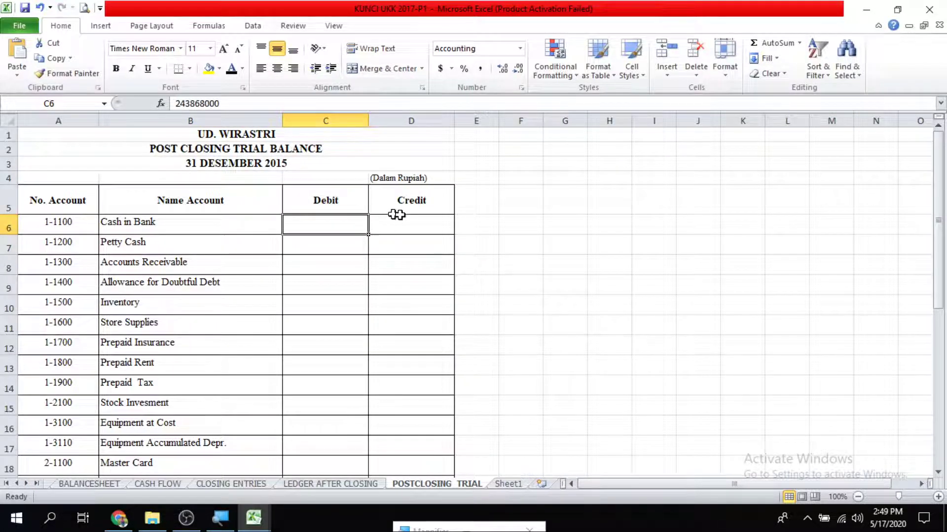
left_click(233, 74)
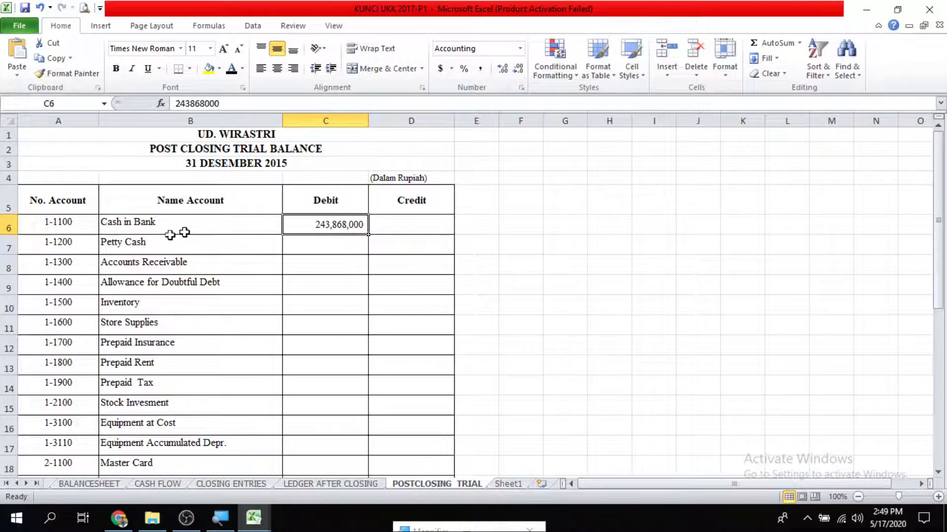
Step: Return to the LEDGER sheet and examine the final Petty Cash balance in G19
left_click(6, 484)
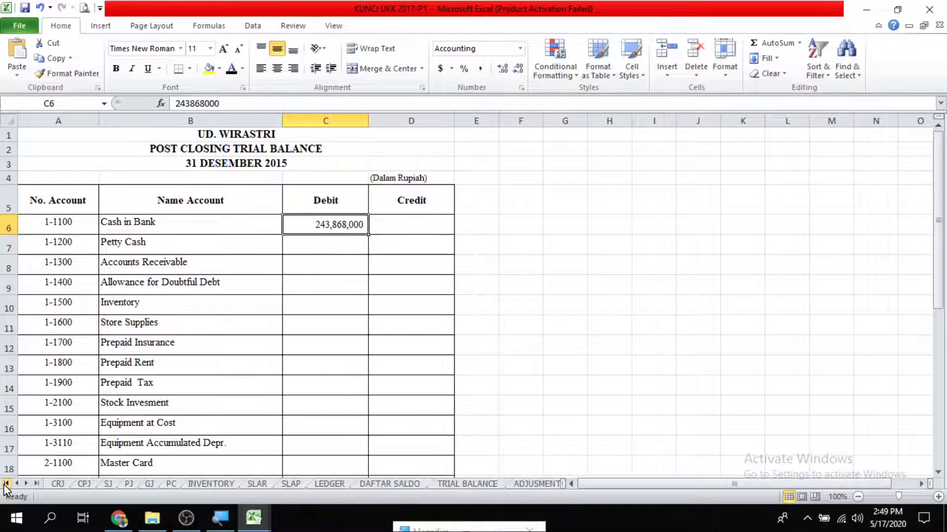
left_click(325, 483)
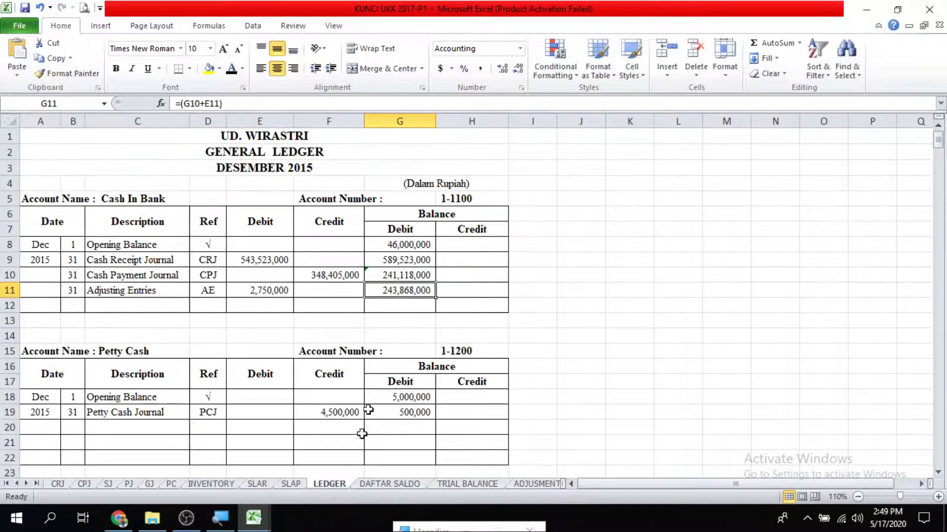
scroll(458, 379, "down", 3)
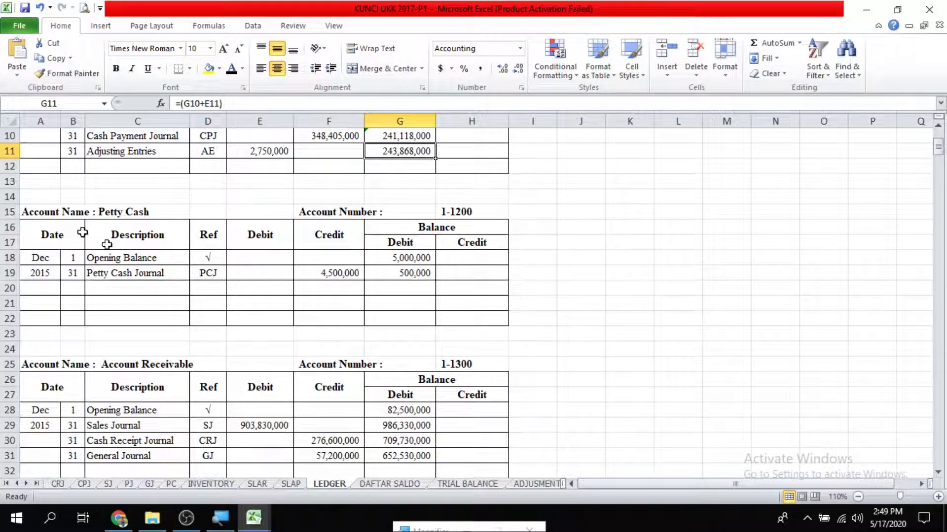
scroll(153, 277, "up", 3)
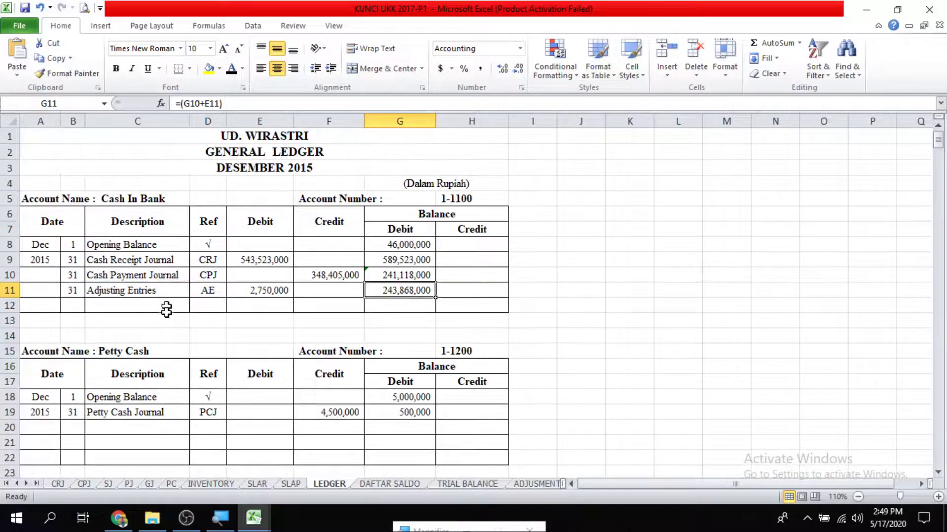
left_click(419, 417)
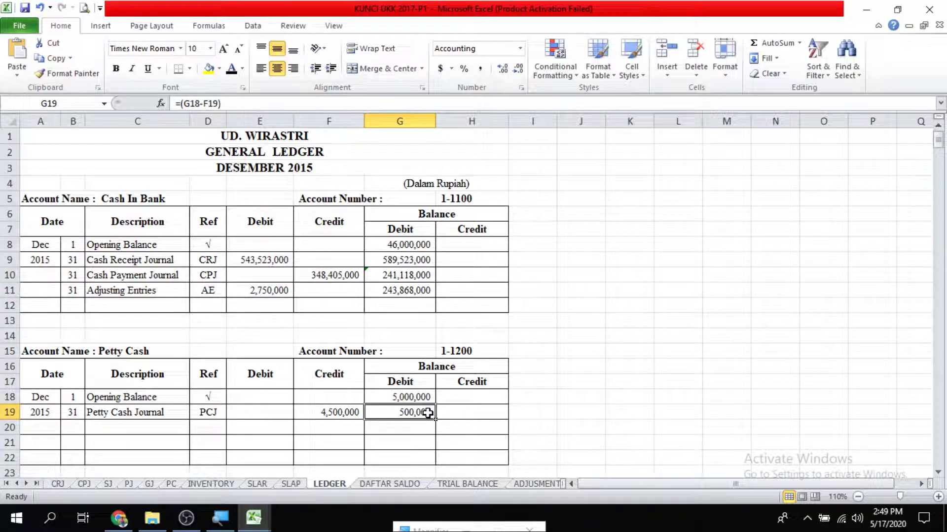
Step: Reveal the Petty Cash debit amount in C7 of the POSTCLOSING TRIAL sheet with the dark font colour
left_click(37, 484)
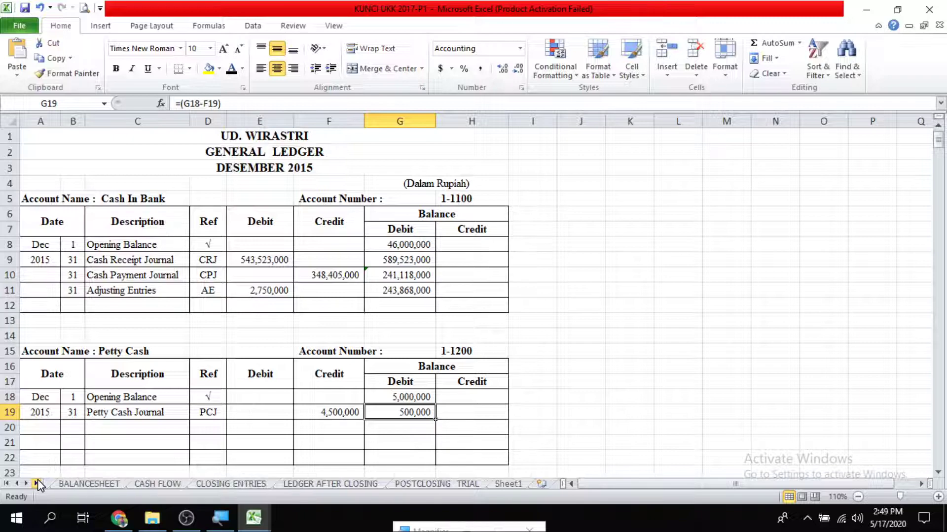
left_click(433, 485)
left_click(333, 251)
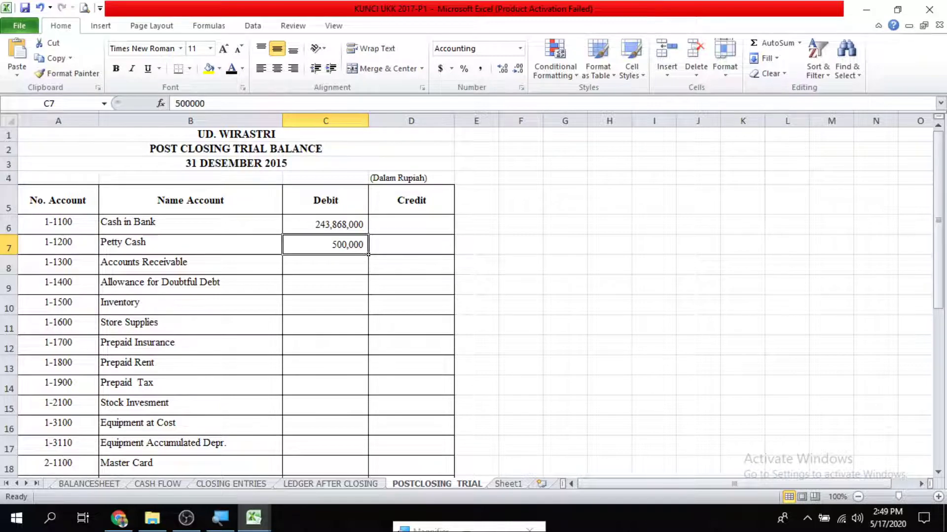
Step: Examine the hidden debit and credit amounts from Accounts Receivable onward and the remaining accounts down to Income Summary
left_click_drag(286, 274, 416, 454)
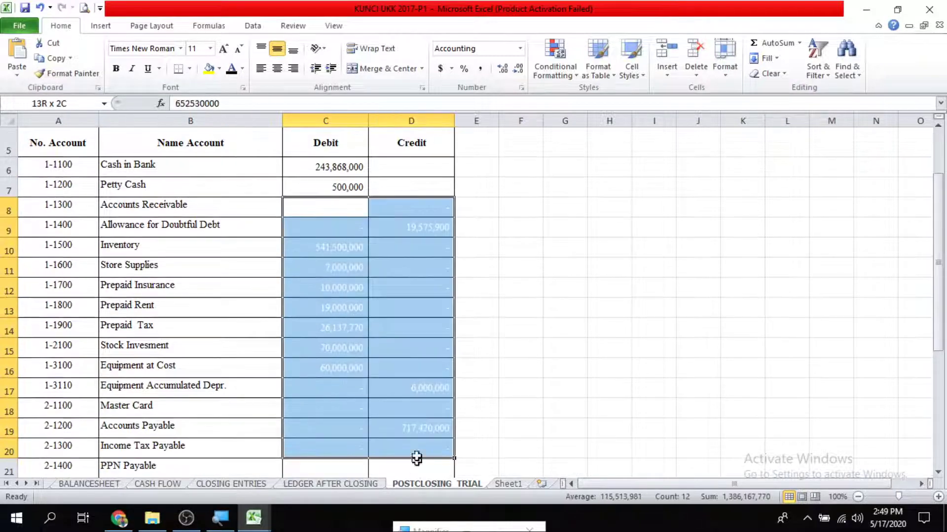
left_click(417, 434)
scroll(345, 353, "down", 6)
scroll(321, 360, "up", 3)
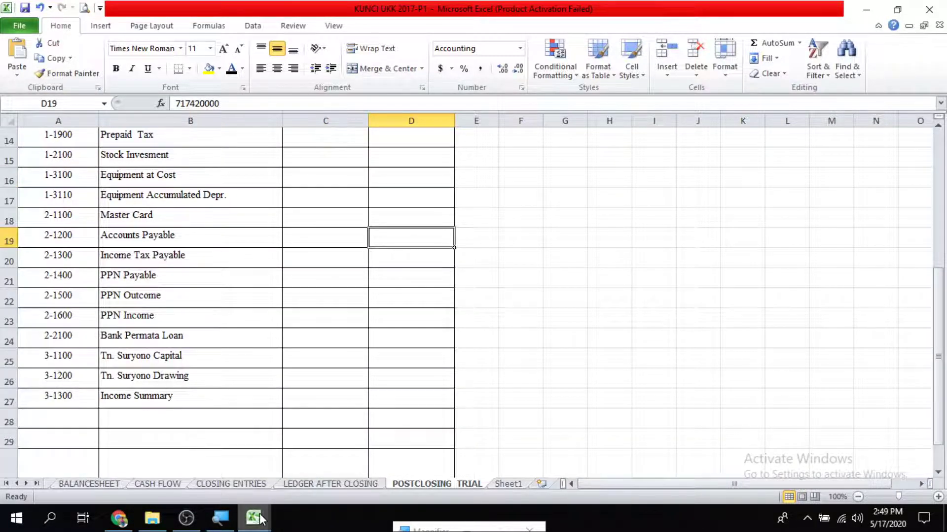
Step: Review the ledger accounts on the LEDGER sheet from Cash In Bank down to Allowance For Doubtful Debt
left_click(6, 484)
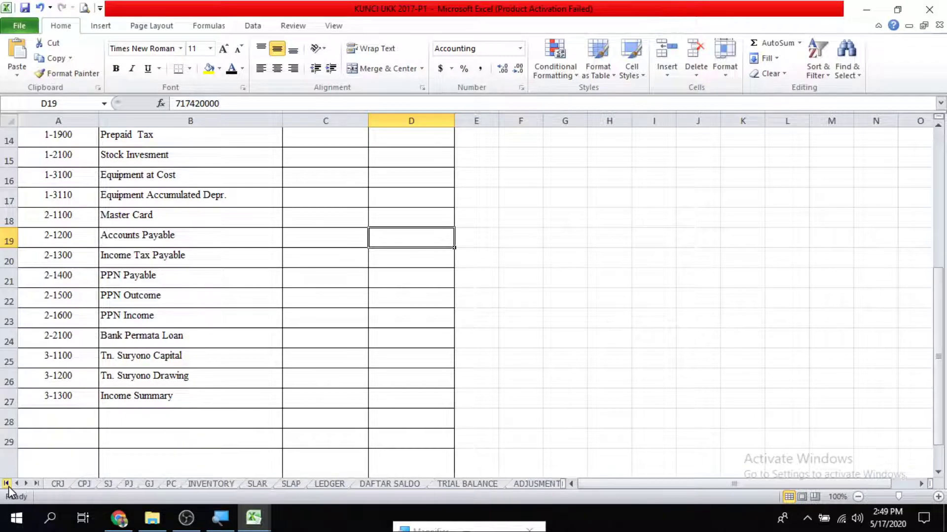
left_click(329, 483)
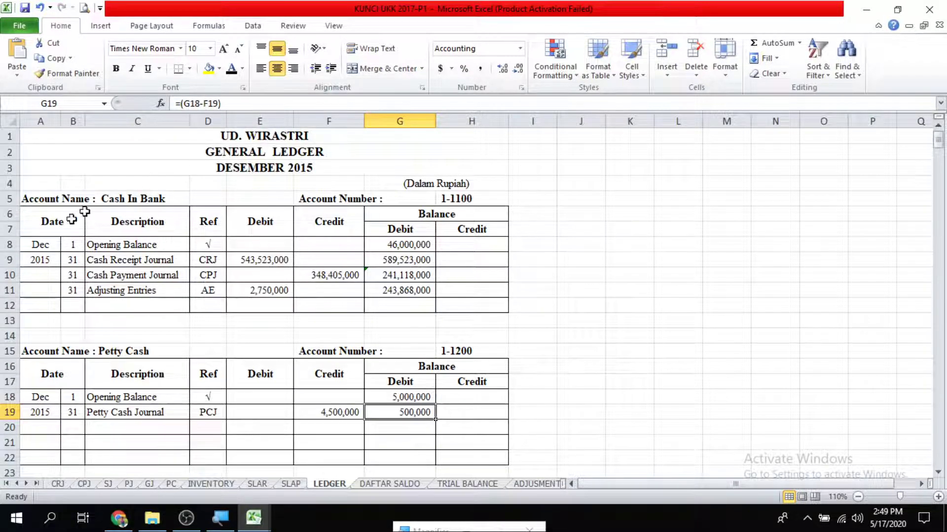
left_click_drag(81, 213, 448, 391)
scroll(402, 391, "up", 6)
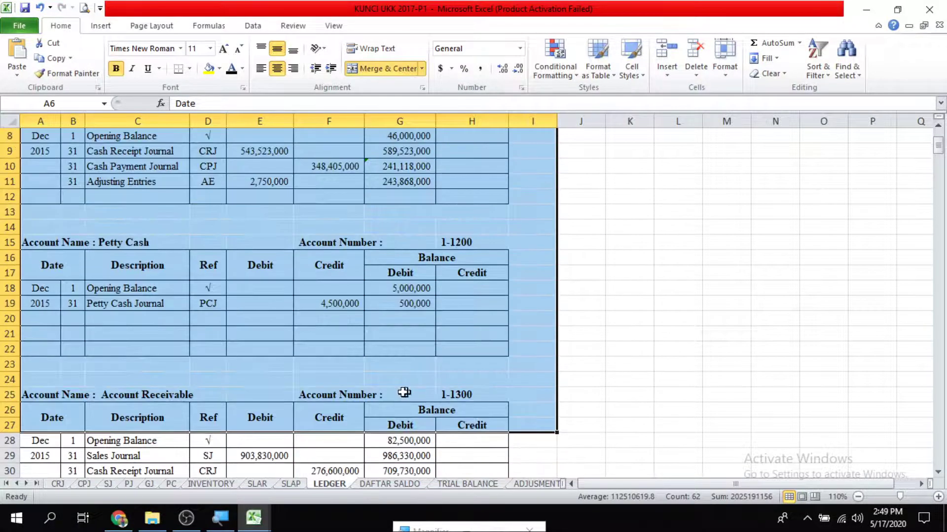
scroll(319, 394, "down", 2)
scroll(319, 394, "down", 2)
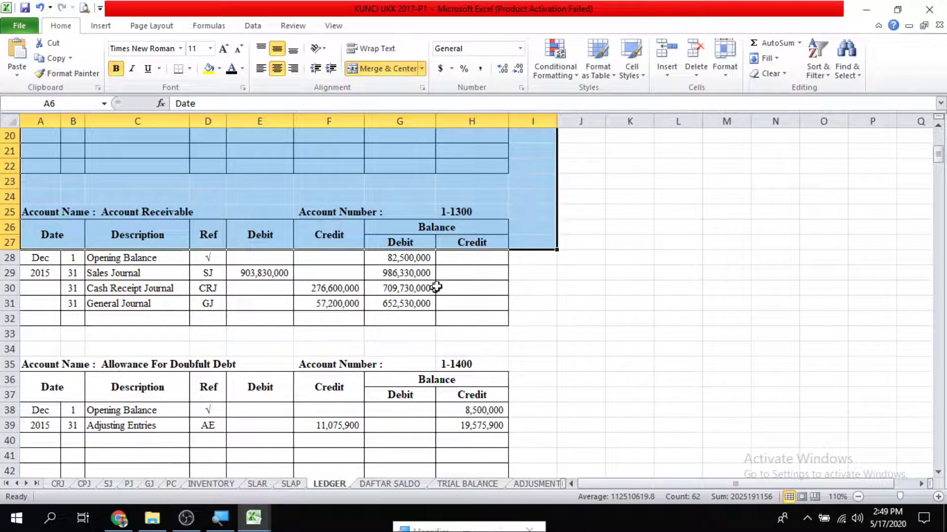
Step: Examine the adjusting entries on the ADJUSMENT sheet and the income summary entries on the CLOSING ENTRIES sheet
left_click(546, 485)
left_click(329, 270)
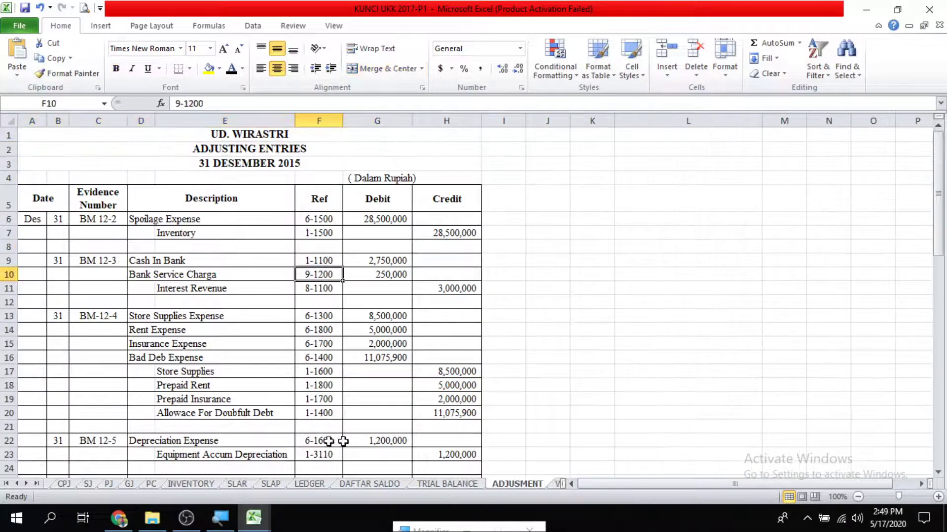
left_click(36, 486)
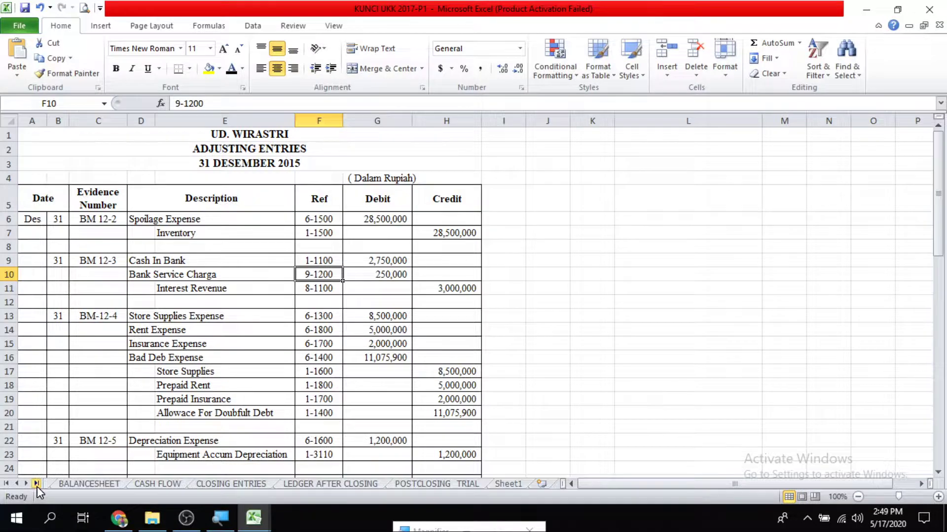
left_click(239, 487)
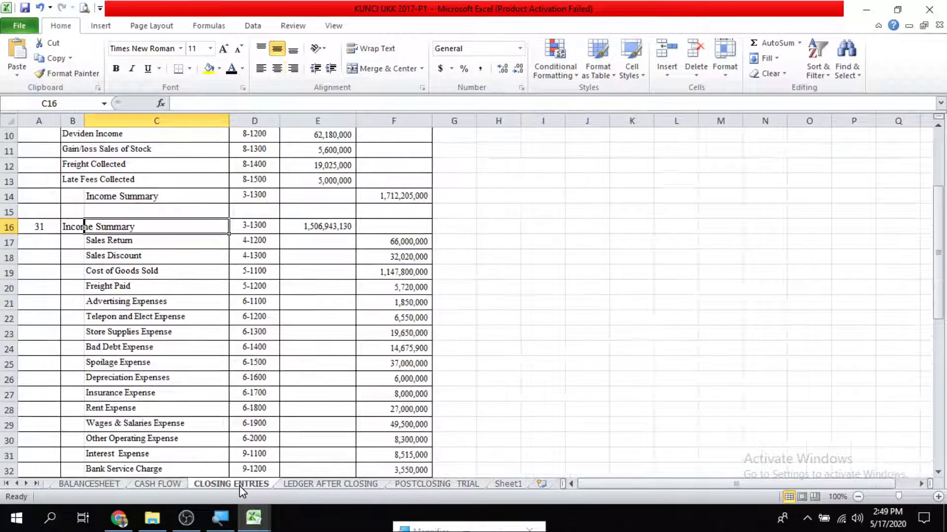
scroll(290, 293, "up", 3)
Step: Review the POSTCLOSING TRIAL sheet's company and report titles and its account numbers from 1-1100 down to 3-1300
left_click(467, 485)
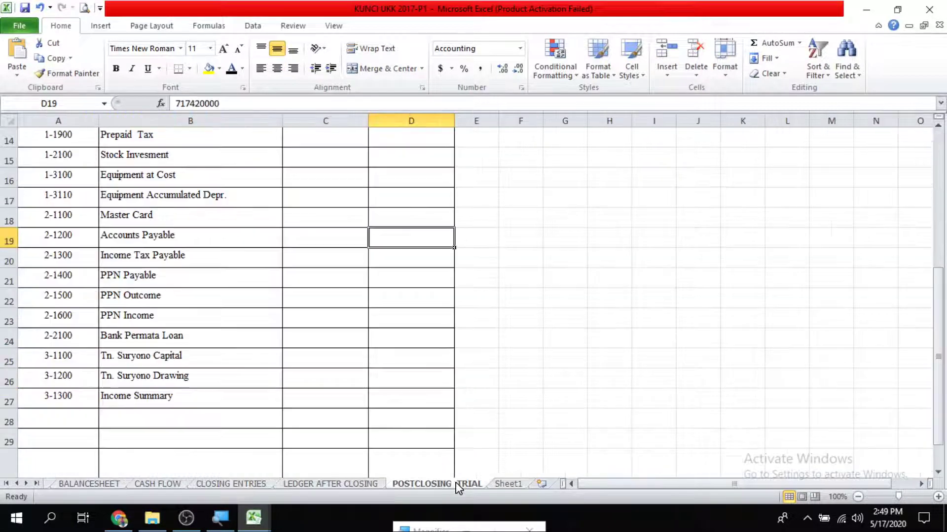
scroll(383, 437, "up", 5)
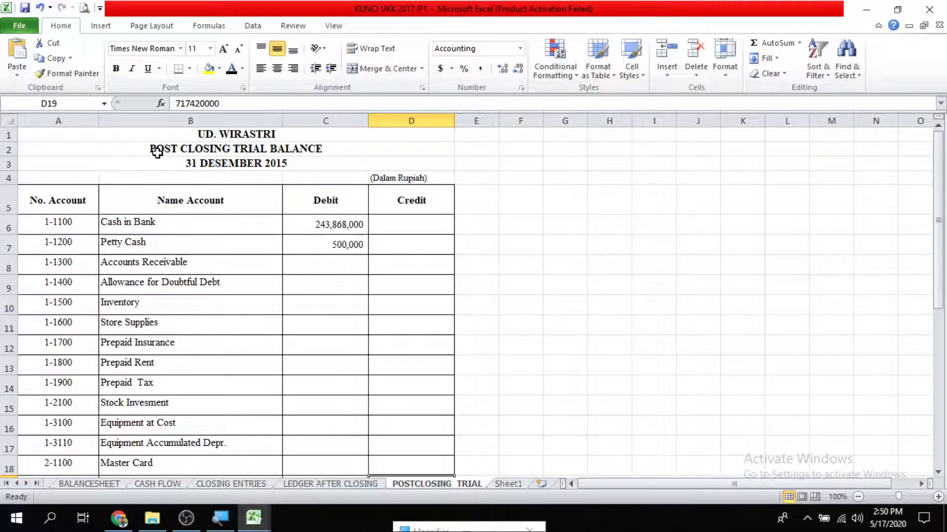
left_click(170, 134)
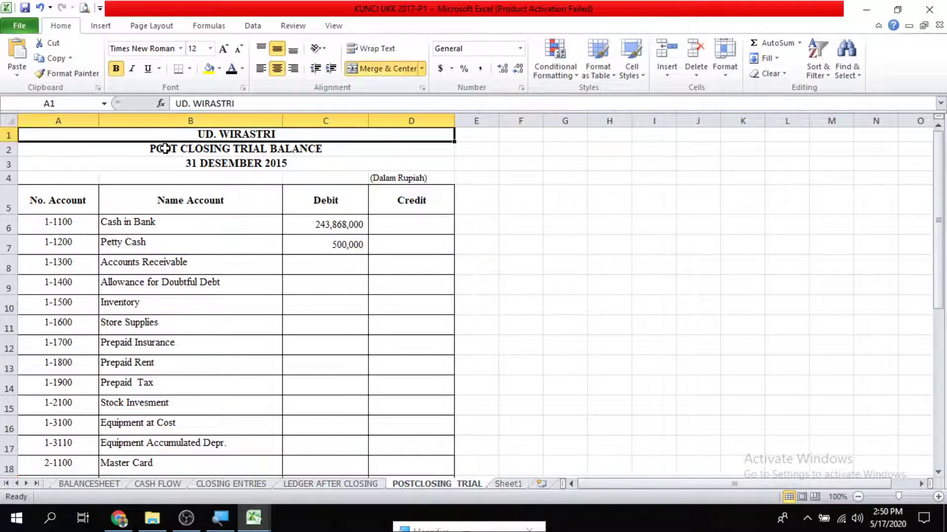
left_click(165, 148)
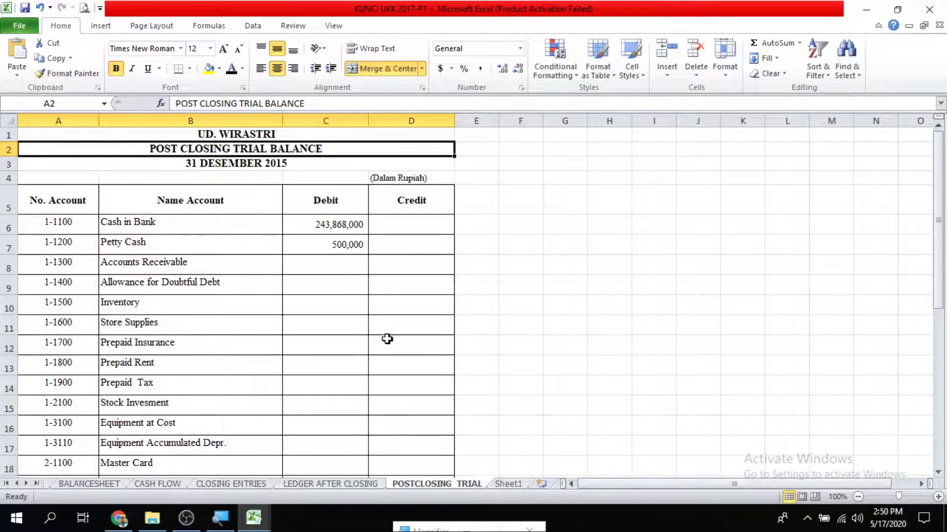
scroll(386, 338, "down", 1)
left_click(40, 180)
scroll(42, 300, "down", 6)
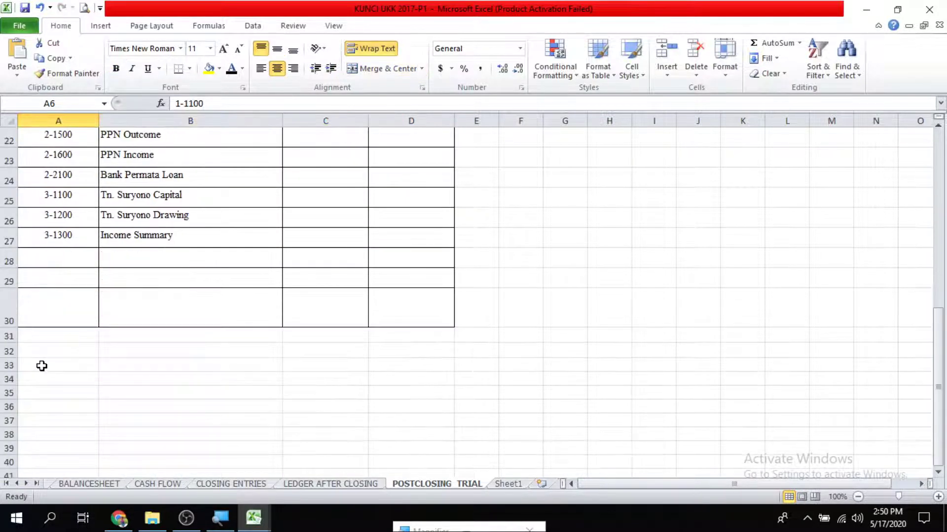
left_click(50, 237)
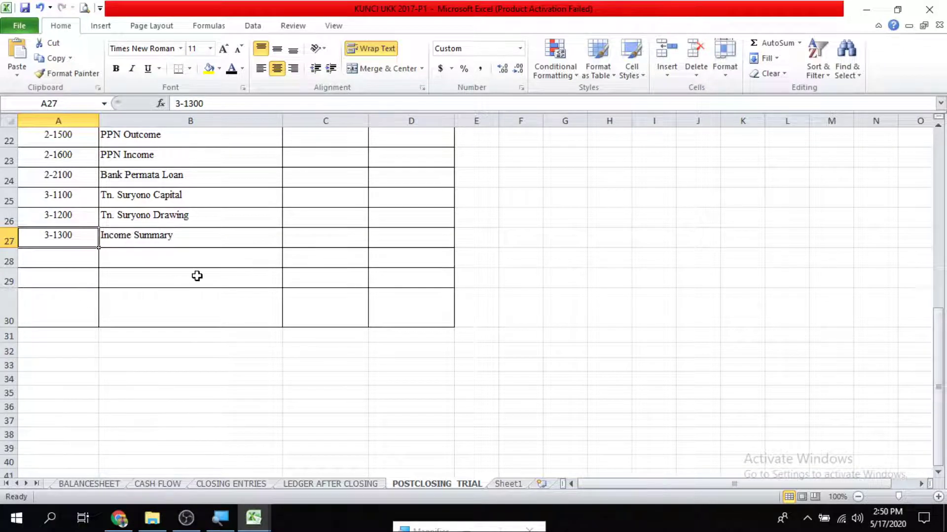
Step: Enter 0 in cell F30 beside the post-closing trial balance table and select that cell again
left_click(510, 308)
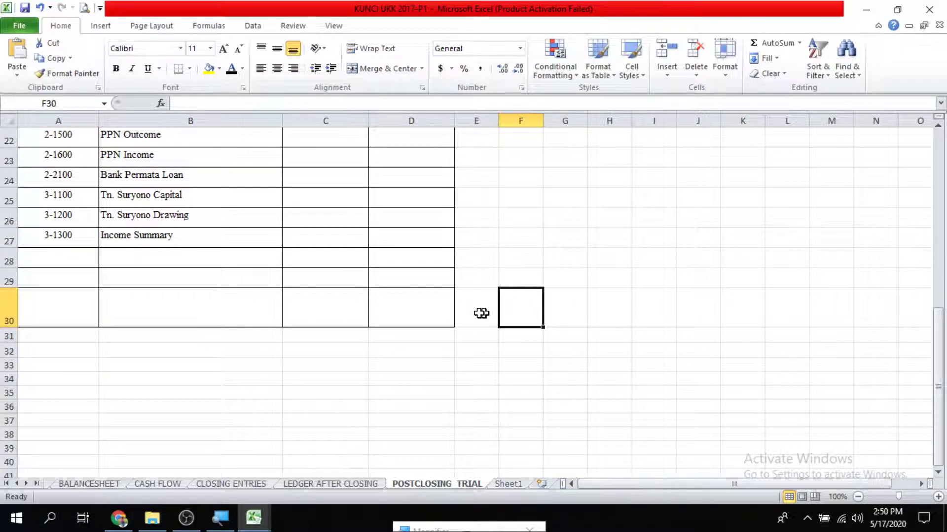
type("0")
left_click(526, 348)
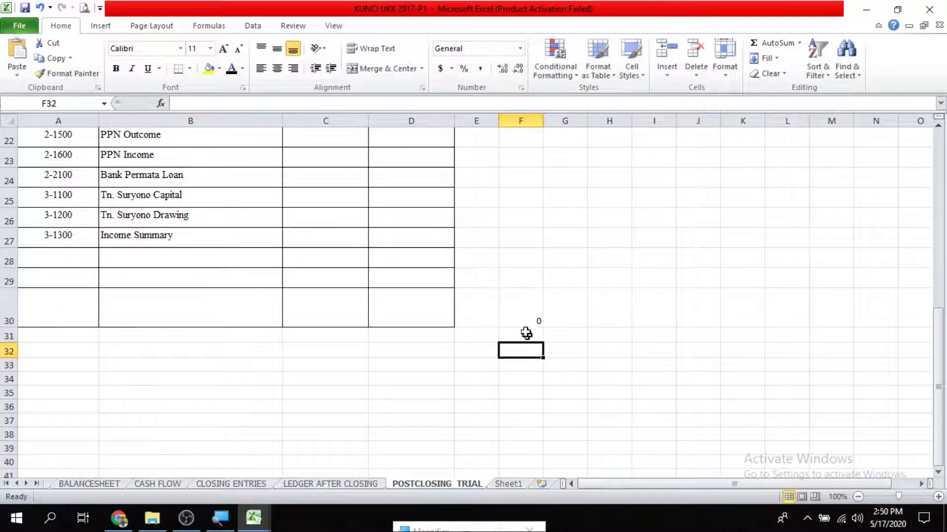
left_click(524, 326)
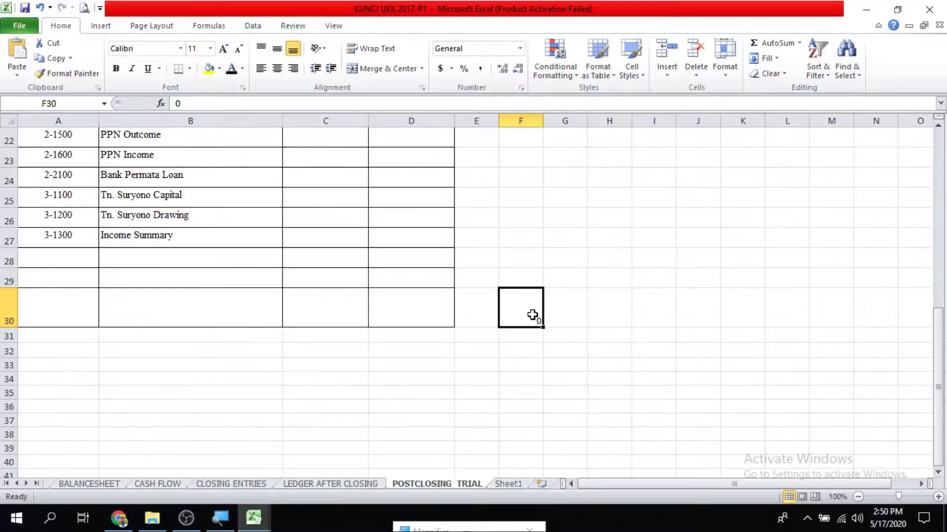
Step: Recheck the post-closing account numbers from Cash in Bank to Income Summary, including the owner's drawing account 3-1200
scroll(298, 334, "up", 7)
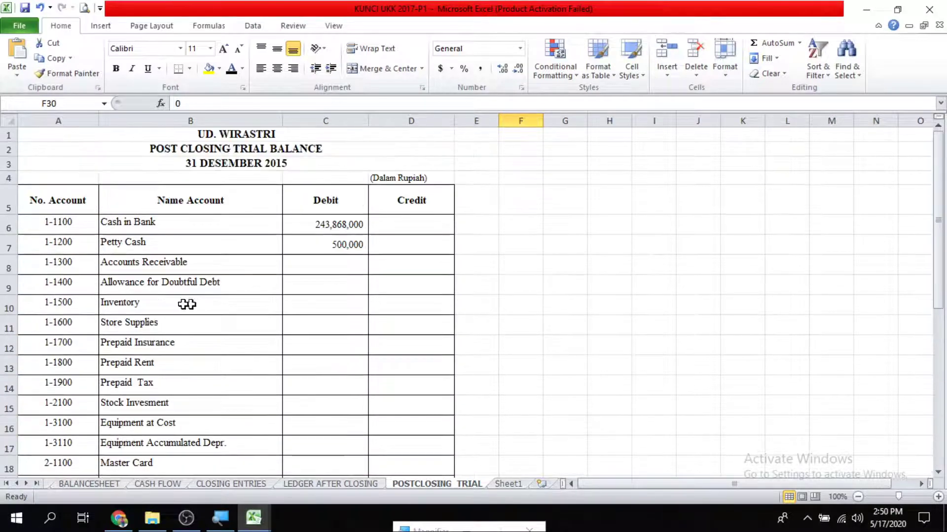
left_click(45, 219)
scroll(47, 321, "down", 6)
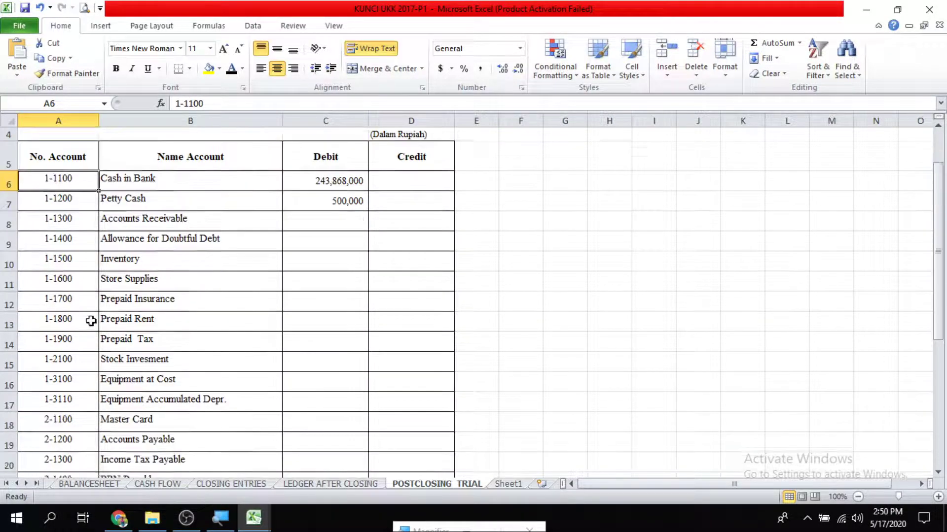
left_click(72, 306)
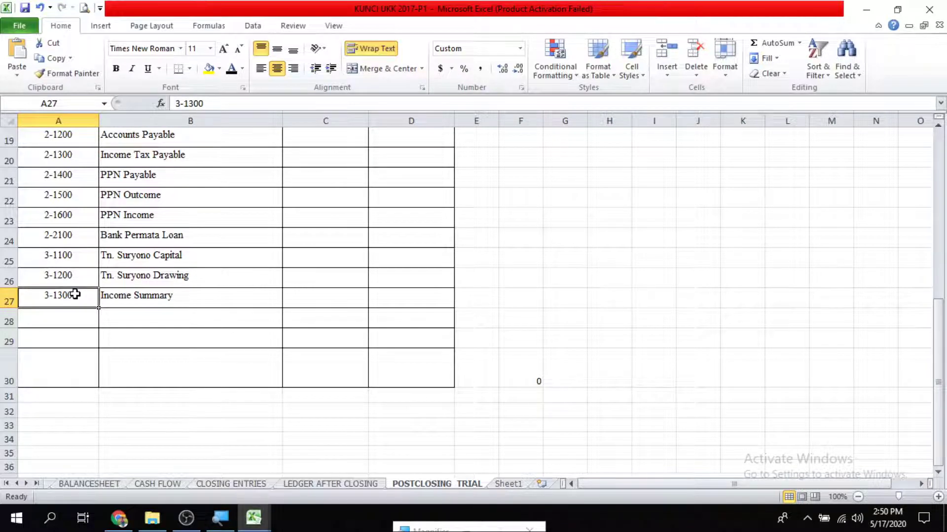
left_click(74, 279)
scroll(80, 247, "up", 6)
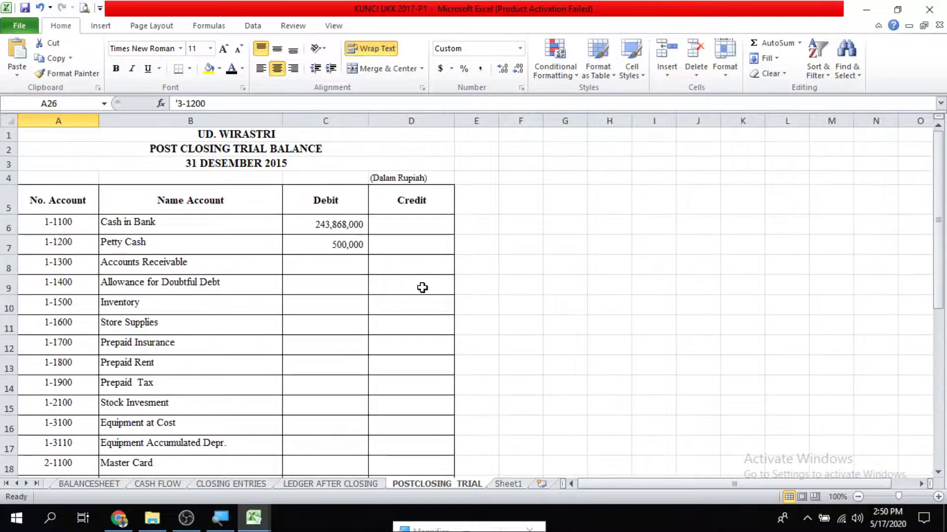
Step: Examine the Cash In Bank, Petty Cash and Account Receivable balances on the LEDGER AFTER CLOSING sheet
left_click(368, 484)
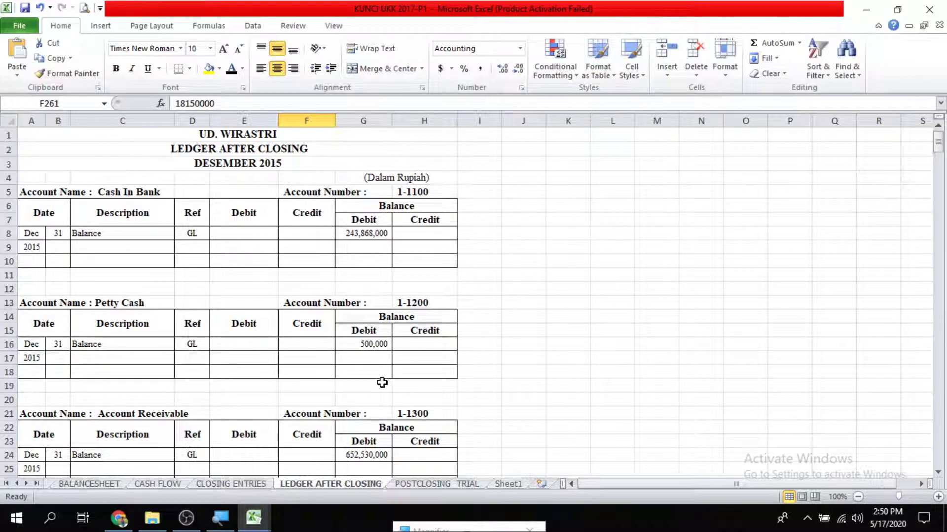
scroll(397, 435, "down", 2)
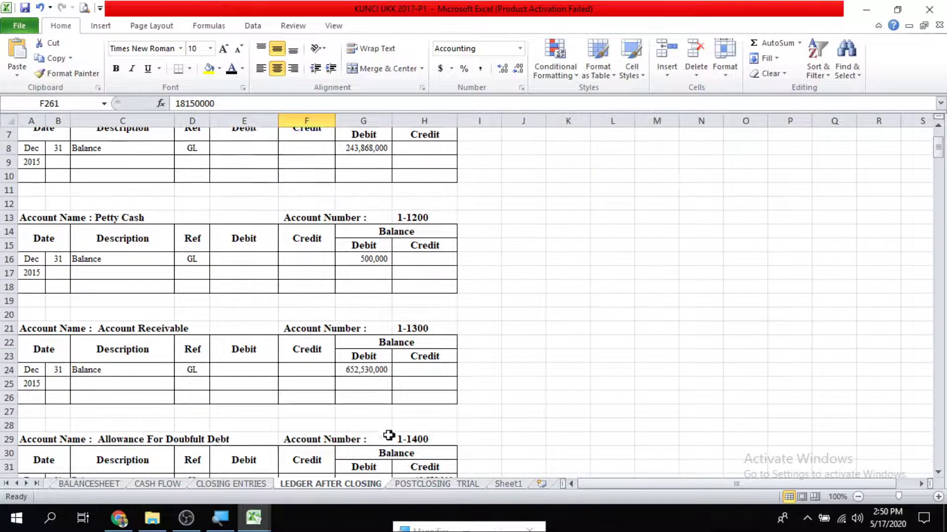
scroll(424, 434, "up", 2)
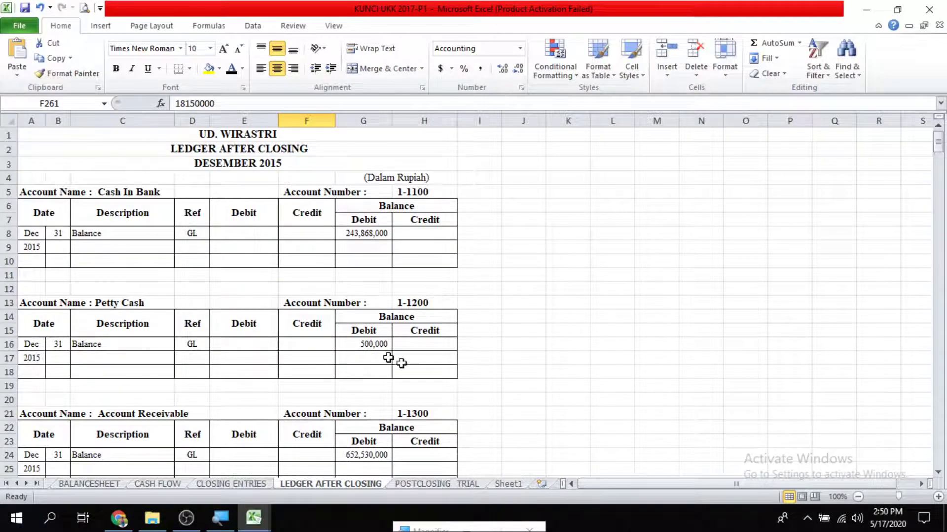